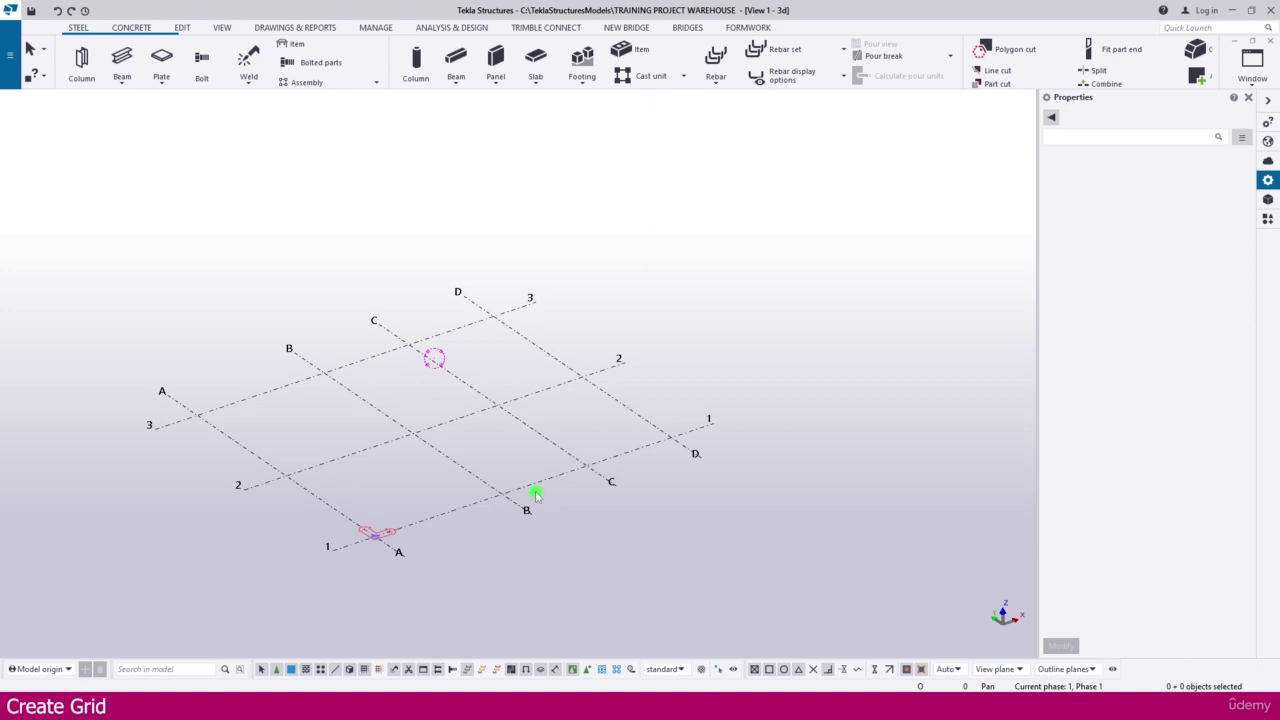
Select the A–D by 1–3 rectangular grid to show its coordinates and labels
scroll(531, 490, up, 2)
scroll(538, 484, up, 1)
middle_drag(538, 484, 606, 490)
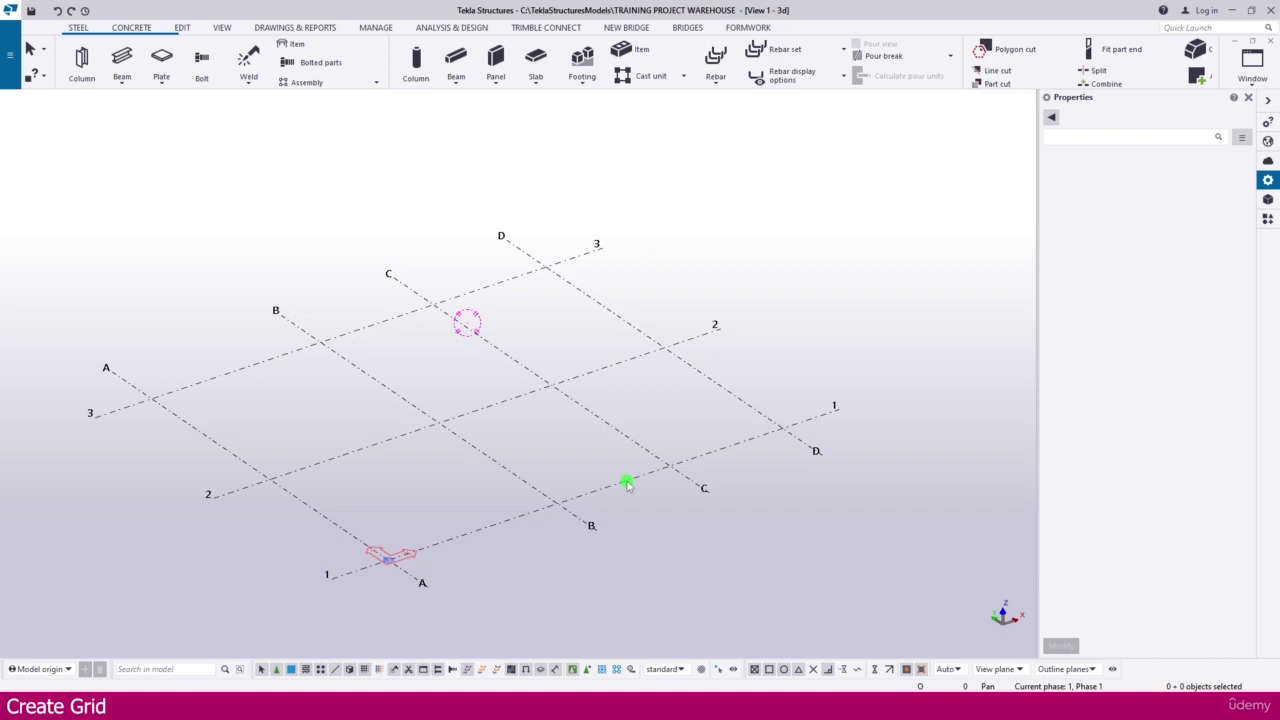
click(626, 484)
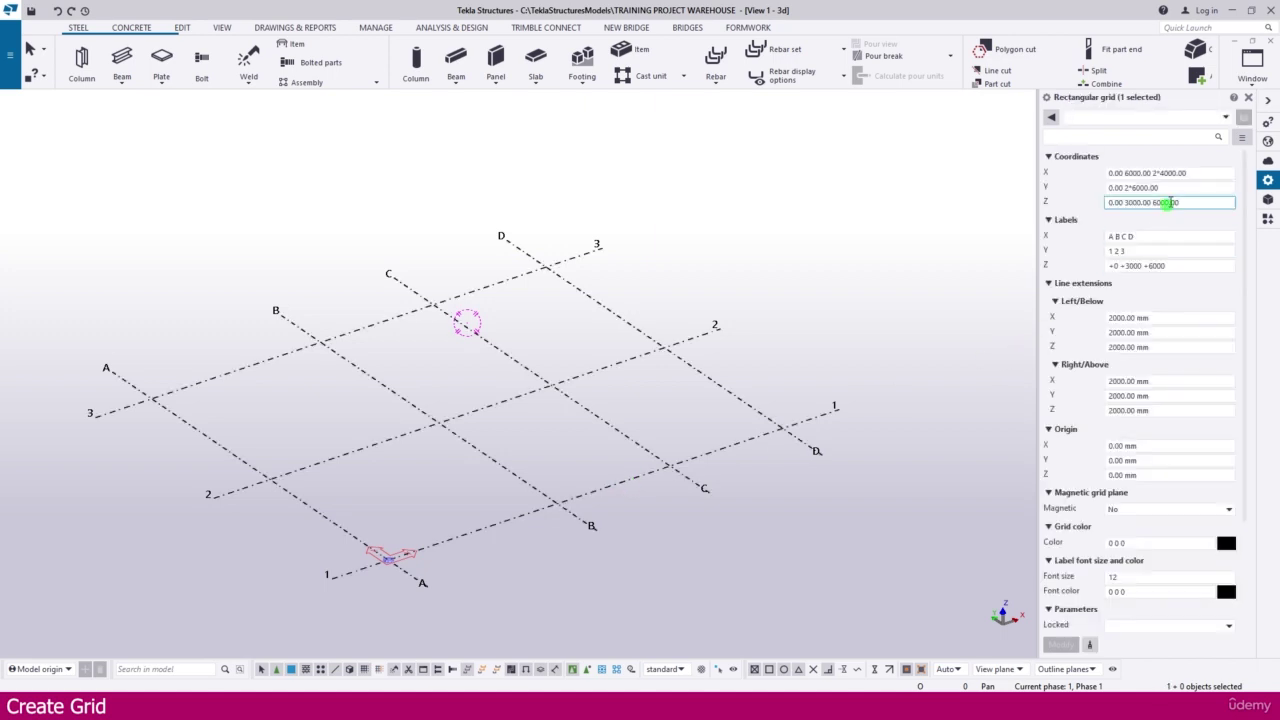
click(1122, 445)
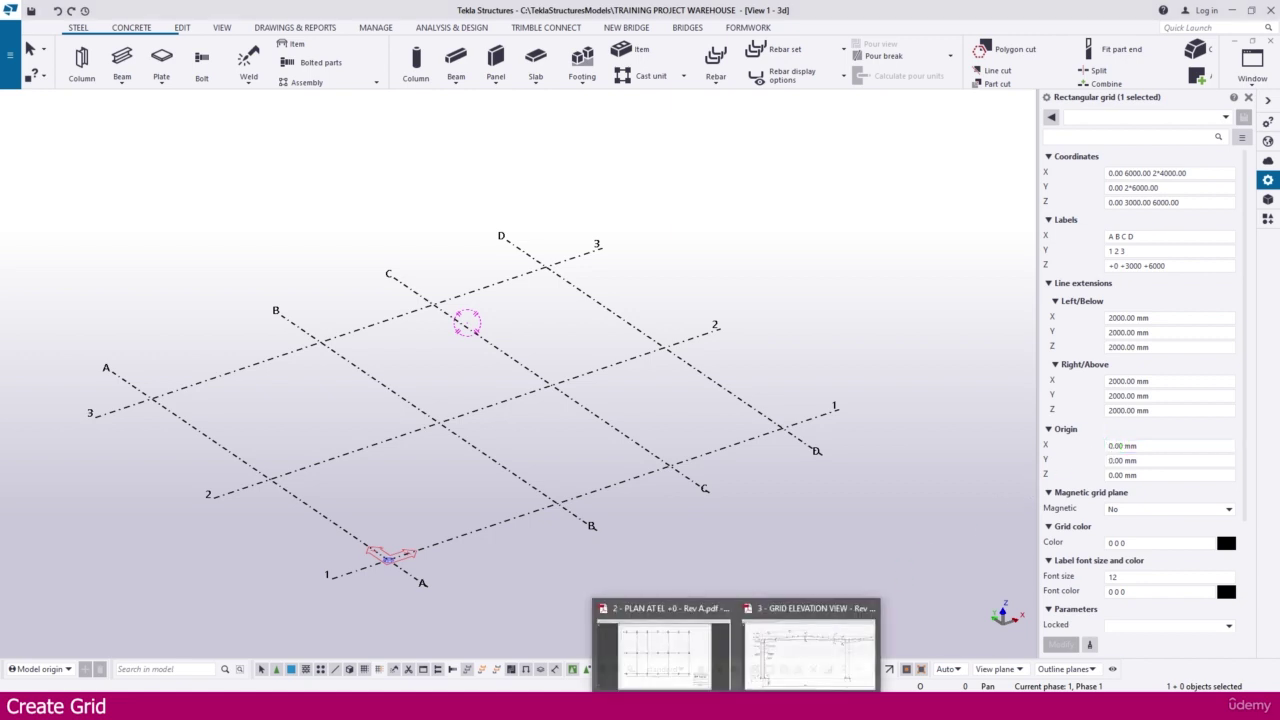
Bring up the PLAN AT EL +0 drawing and zoom to read its 10000 and 20000 grid spacings
click(779, 655)
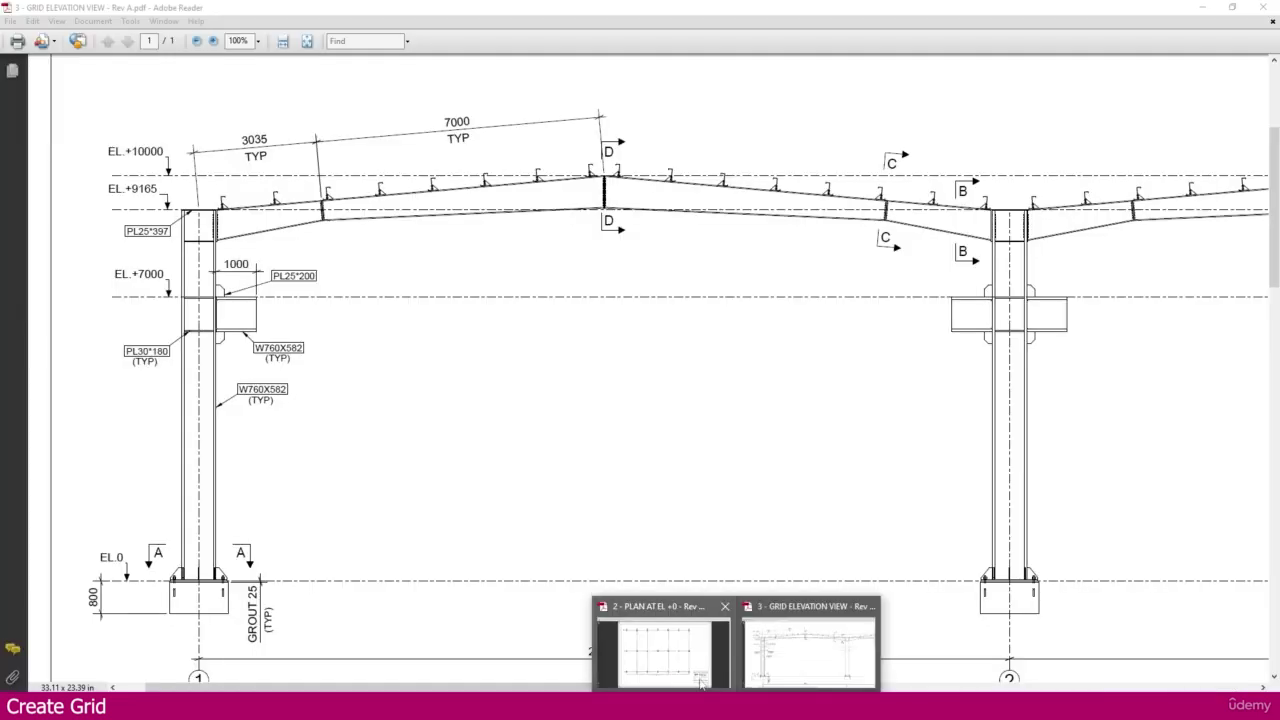
click(670, 625)
ctrl+scroll(500, 555, up, 2)
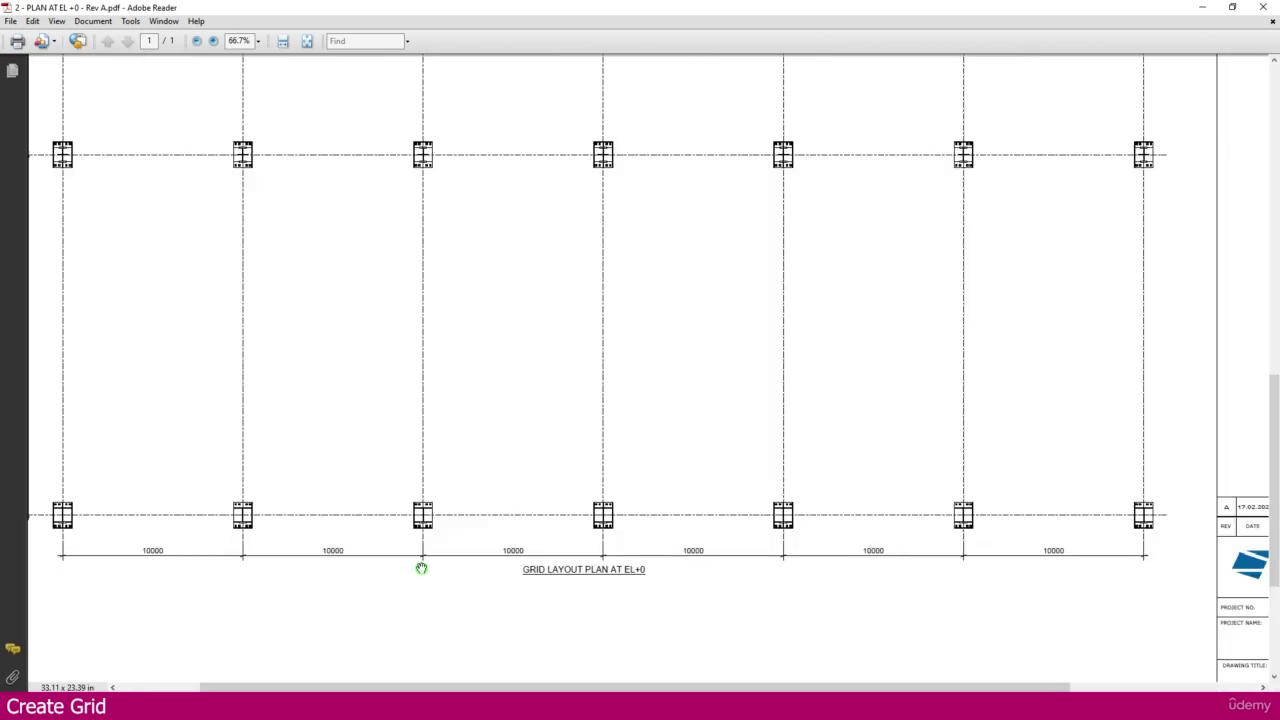
ctrl+scroll(423, 566, down, 1)
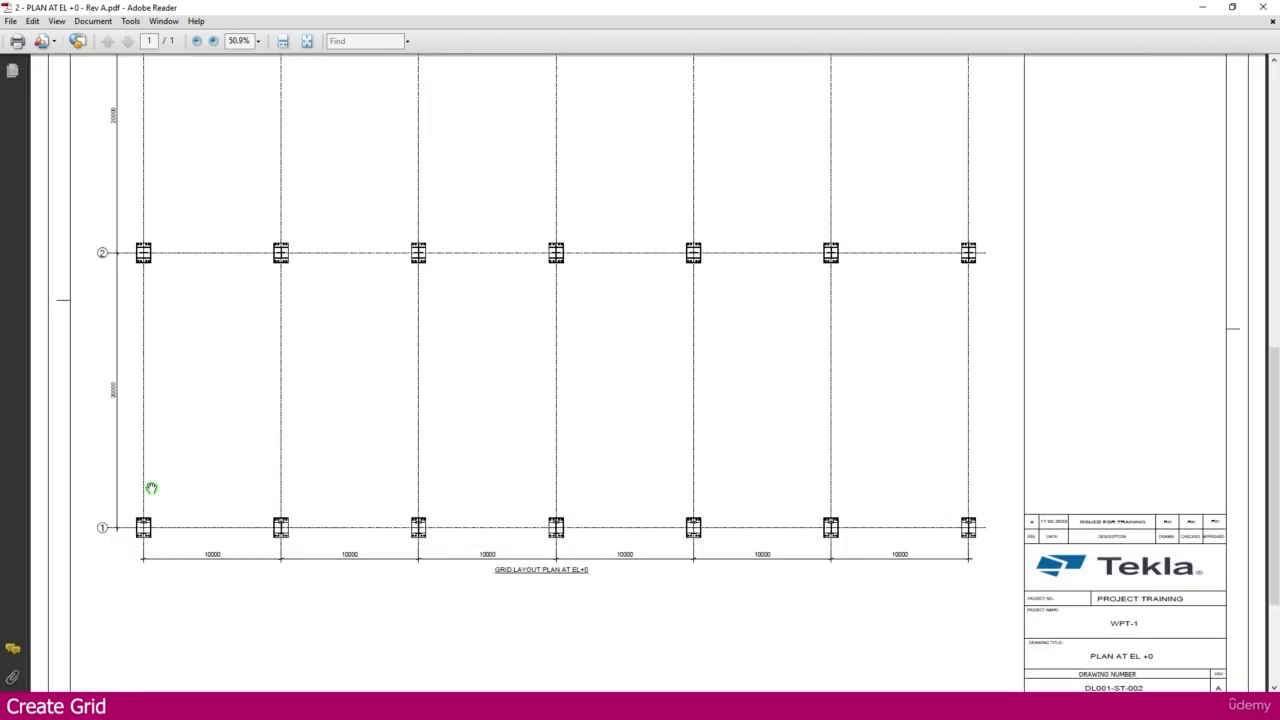
scroll(166, 223, up, 1)
scroll(166, 223, up, 1)
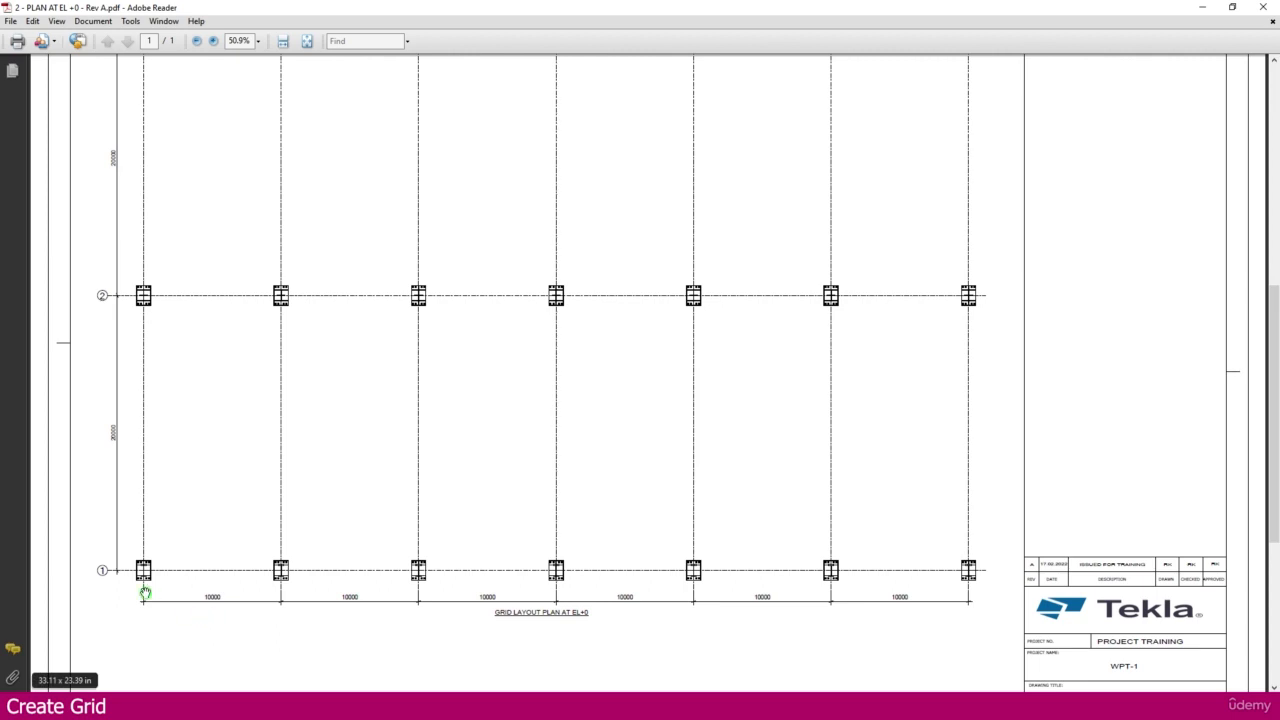
ctrl+scroll(203, 609, up, 2)
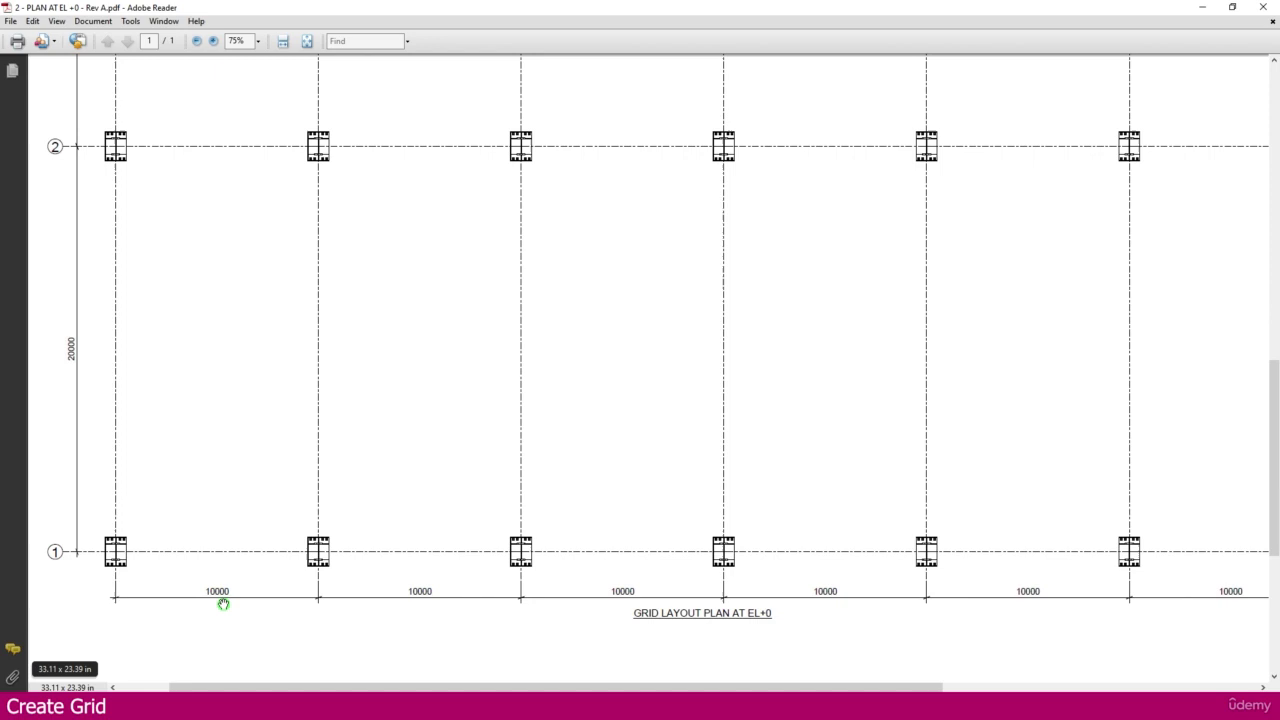
ctrl+scroll(223, 604, down, 2)
ctrl+scroll(120, 492, up, 2)
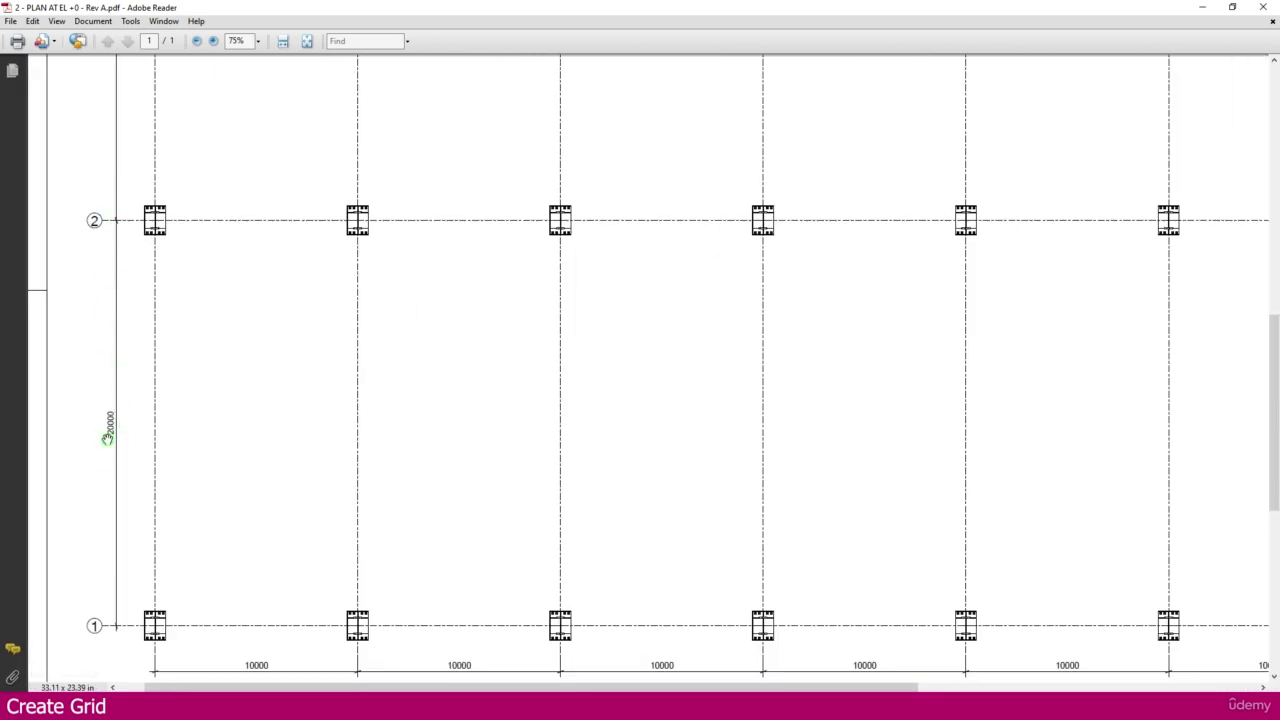
ctrl+scroll(108, 430, down, 1)
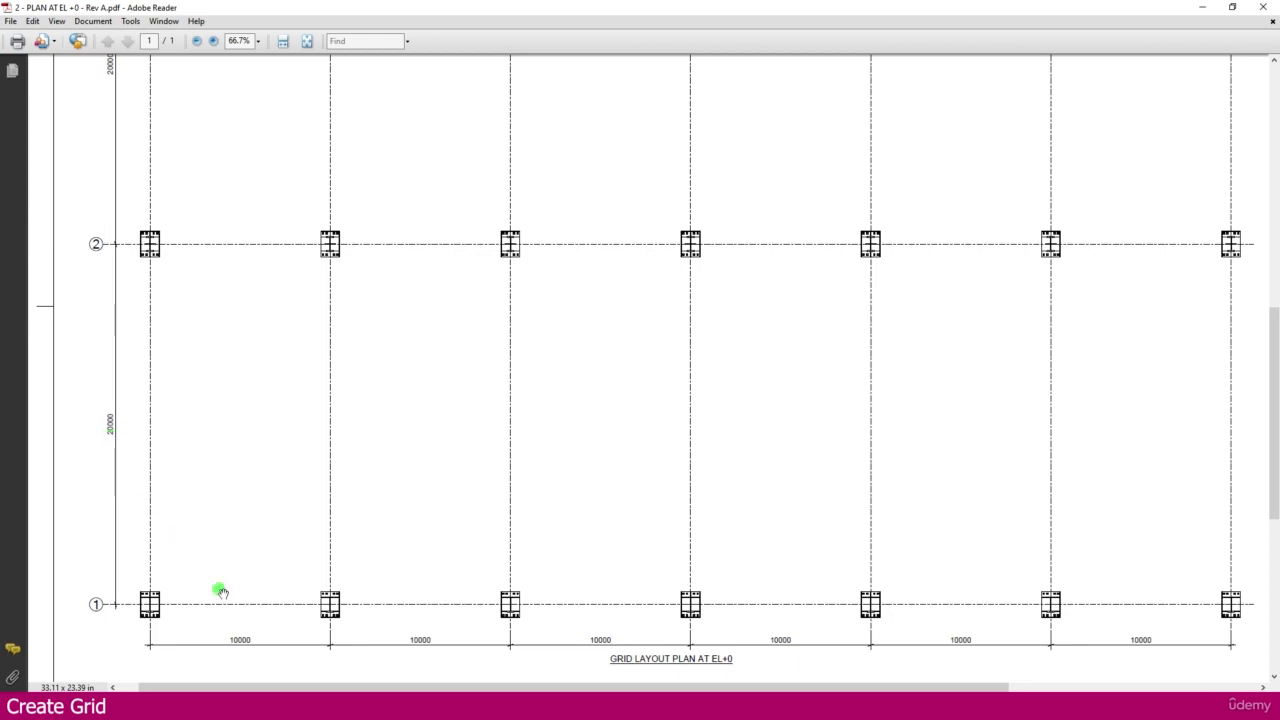
ctrl+scroll(254, 627, down, 1)
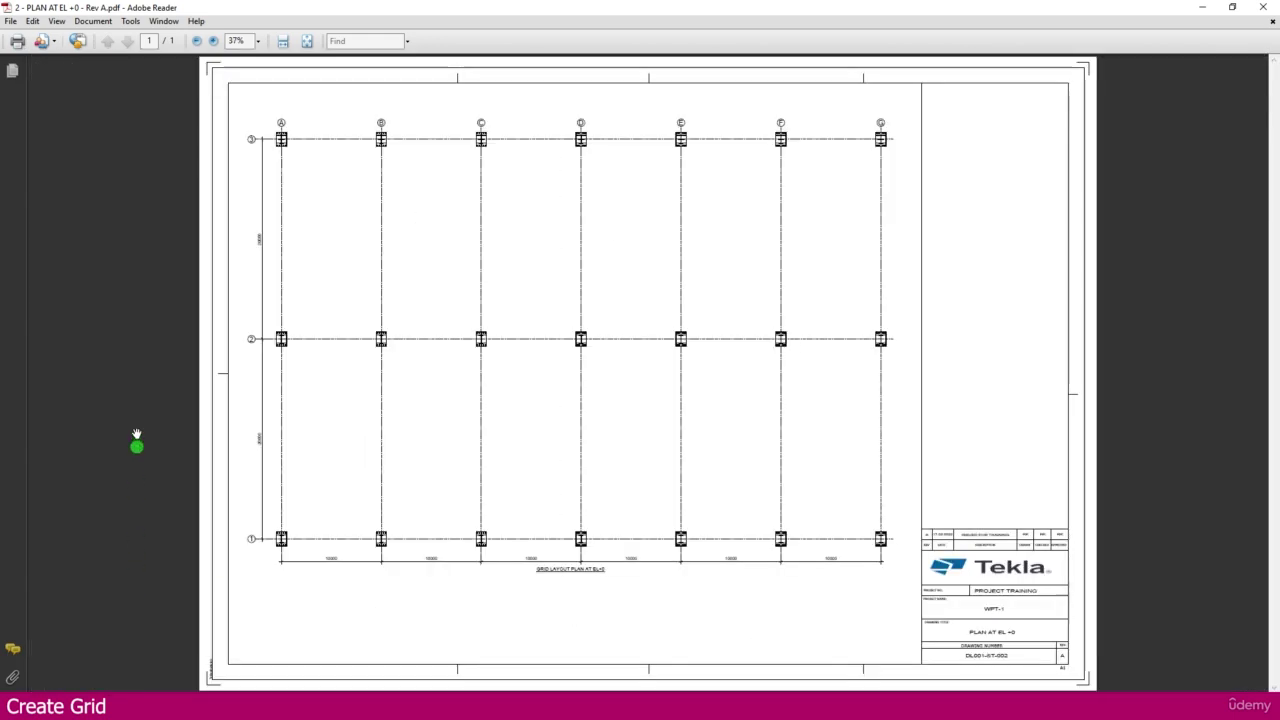
ctrl+scroll(130, 600, down, 1)
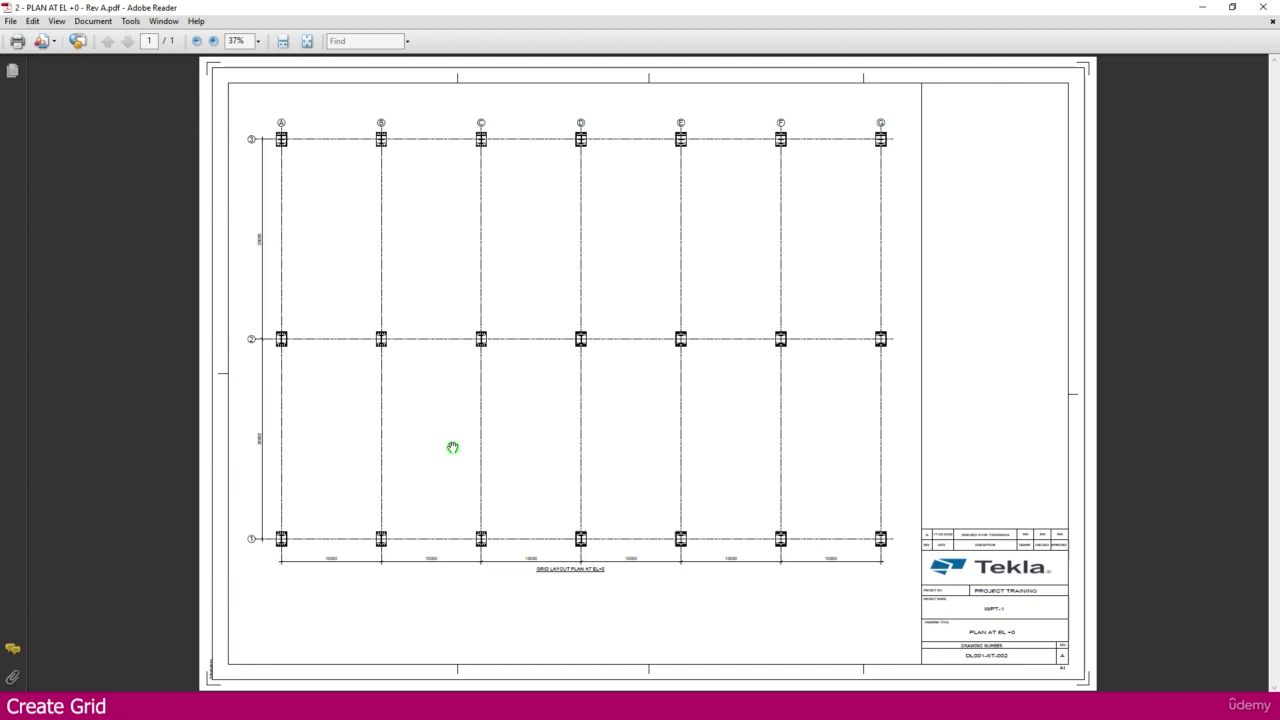
ctrl+scroll(386, 574, up, 1)
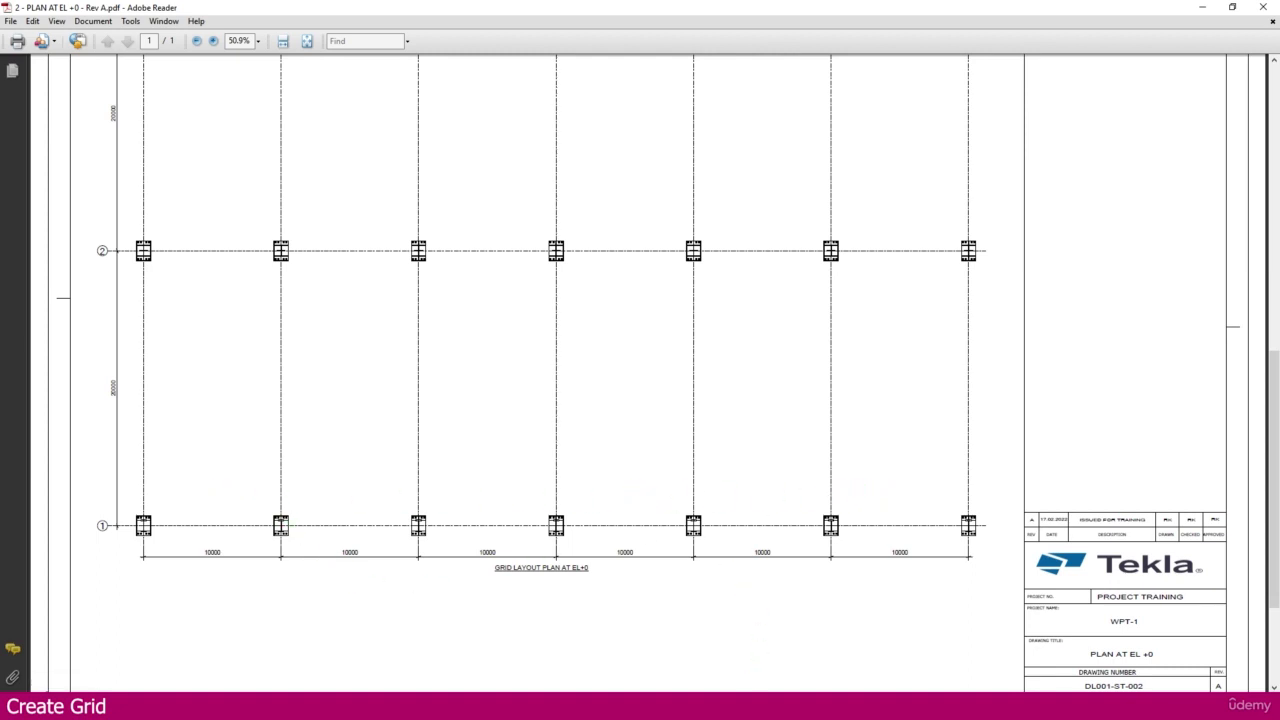
Set the grid's X coordinates to 0.00 6*10000
click(775, 640)
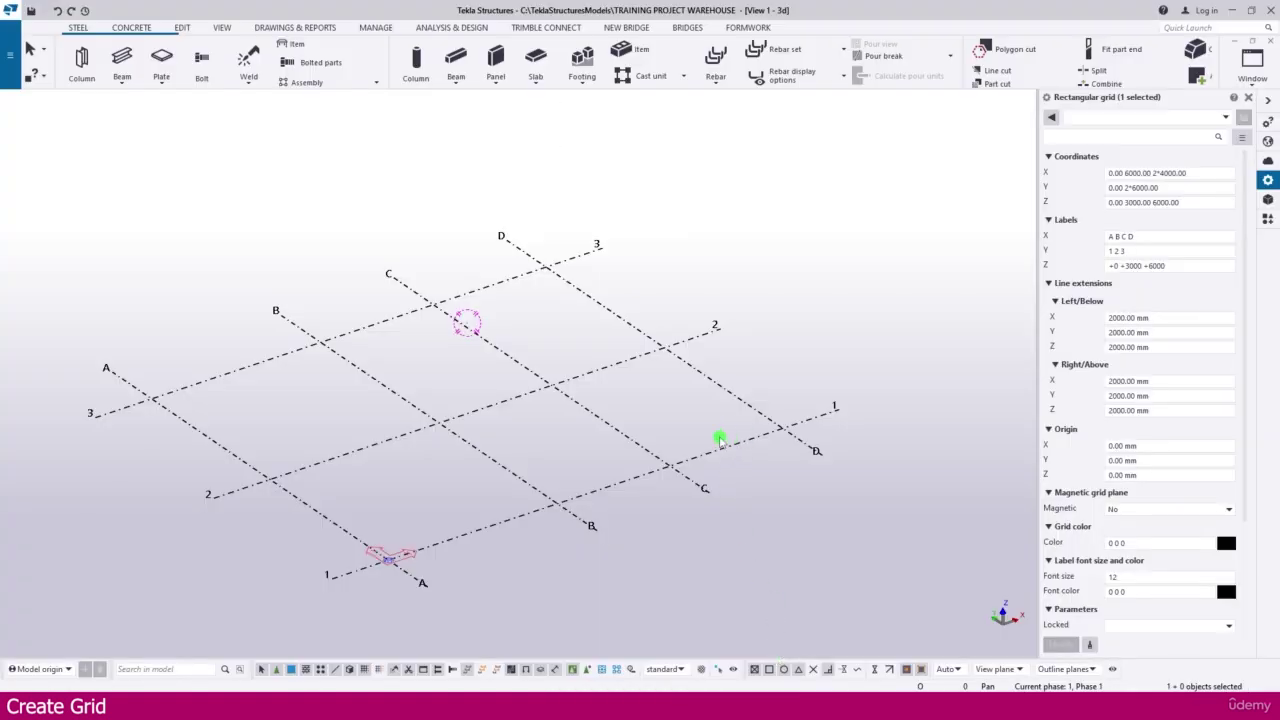
click(1131, 173)
drag(1126, 173, 1228, 171)
key(BackSpace)
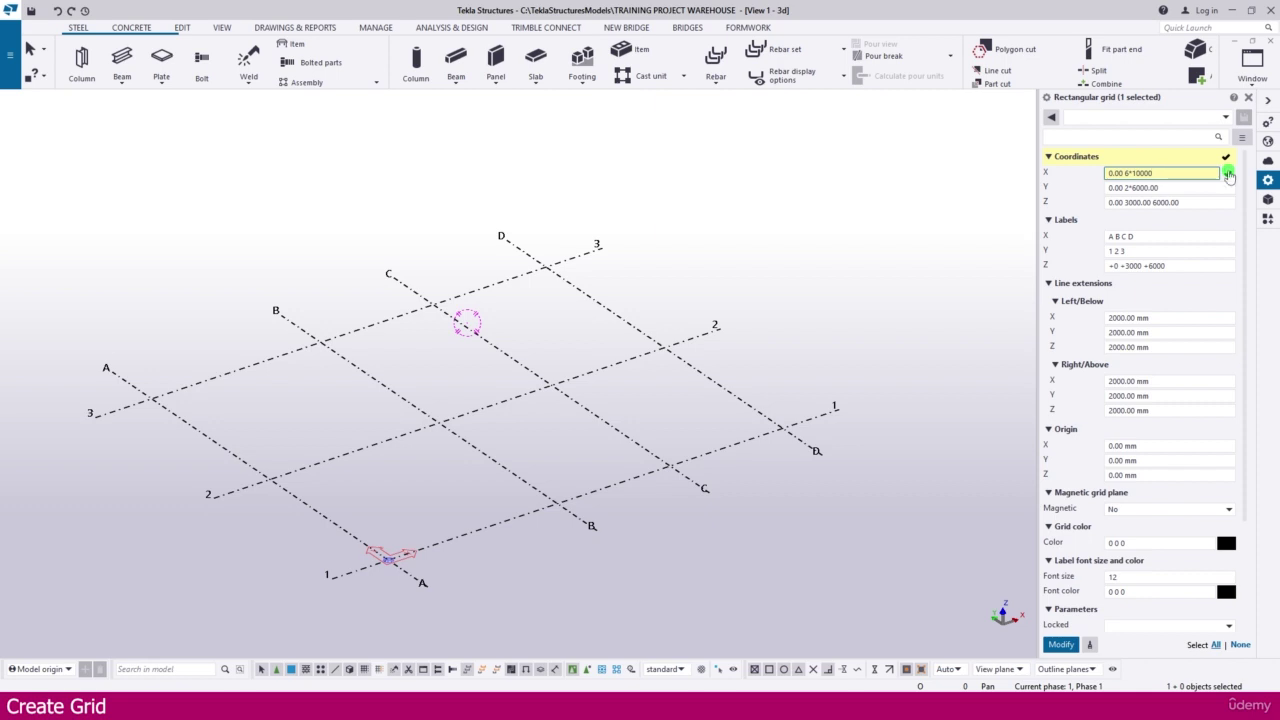
click(1228, 173)
middle_drag(446, 386, 493, 410)
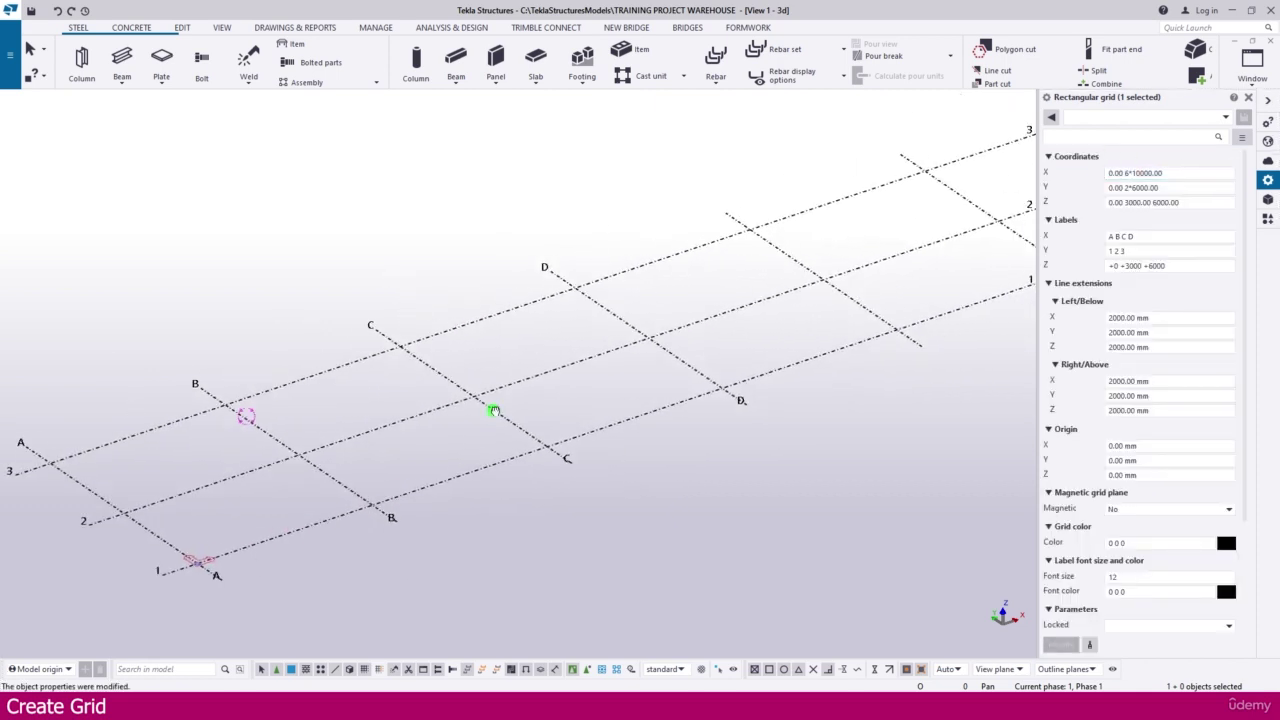
scroll(523, 394, down, 1)
scroll(528, 394, down, 2)
Set the grid's Y coordinates to 0.00 2*20000
click(1143, 188)
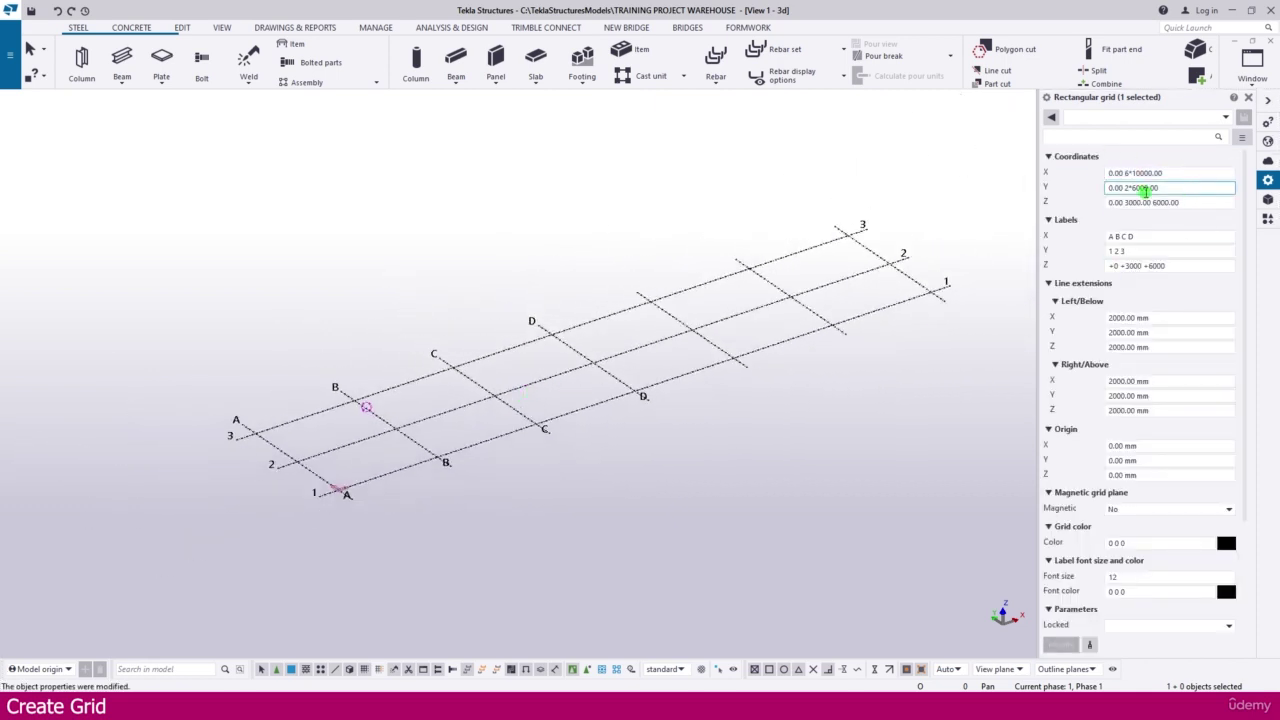
click(1130, 187)
drag(1132, 187, 1213, 188)
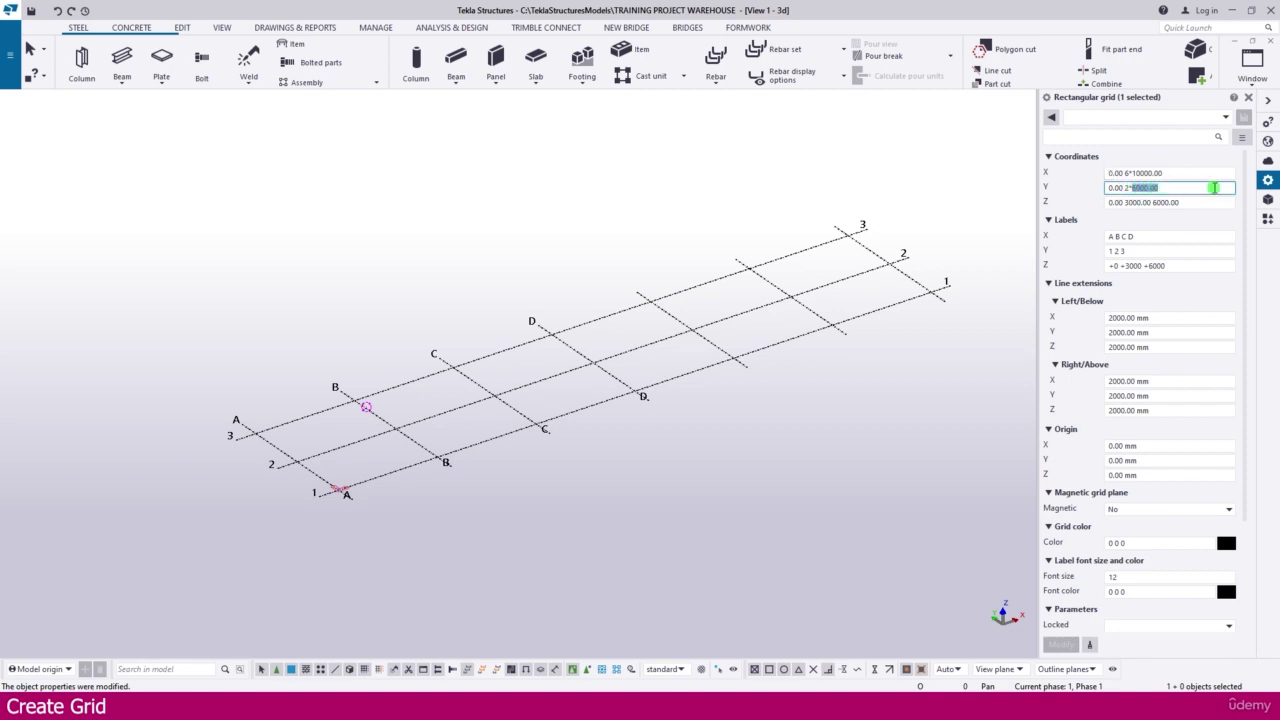
text(2)
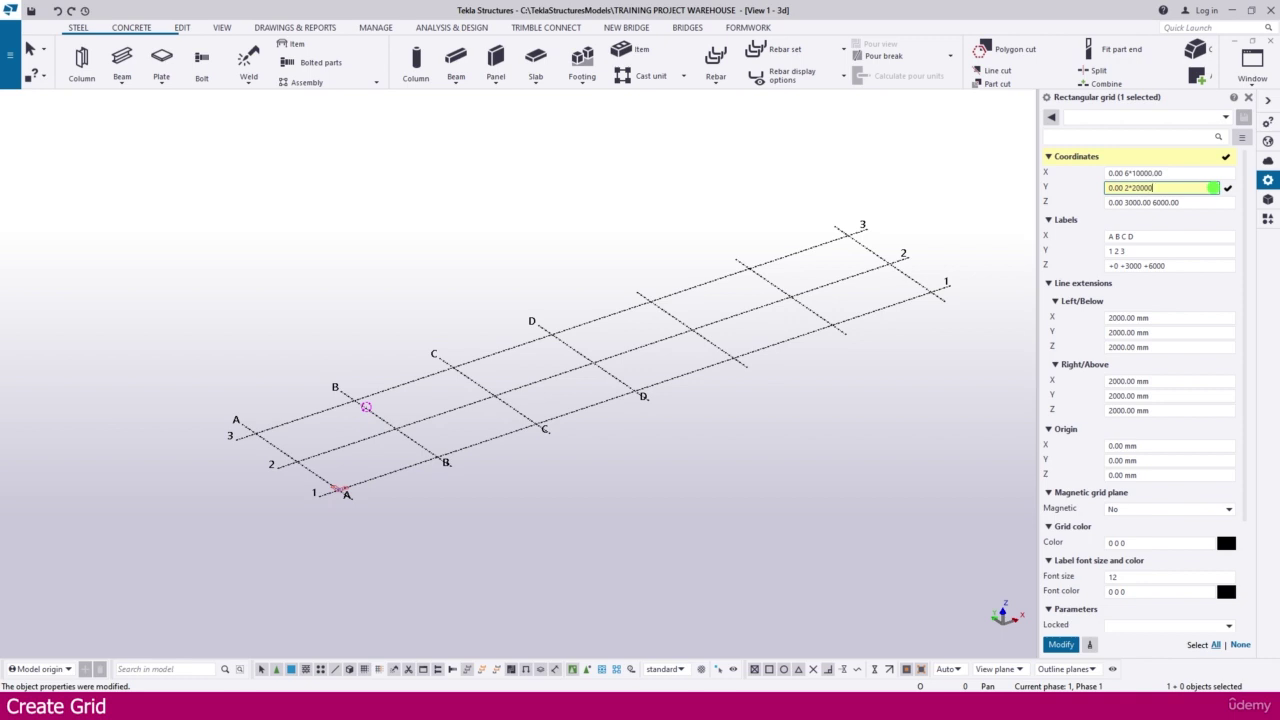
key(Return)
scroll(662, 388, down, 2)
middle_drag(662, 388, 724, 347)
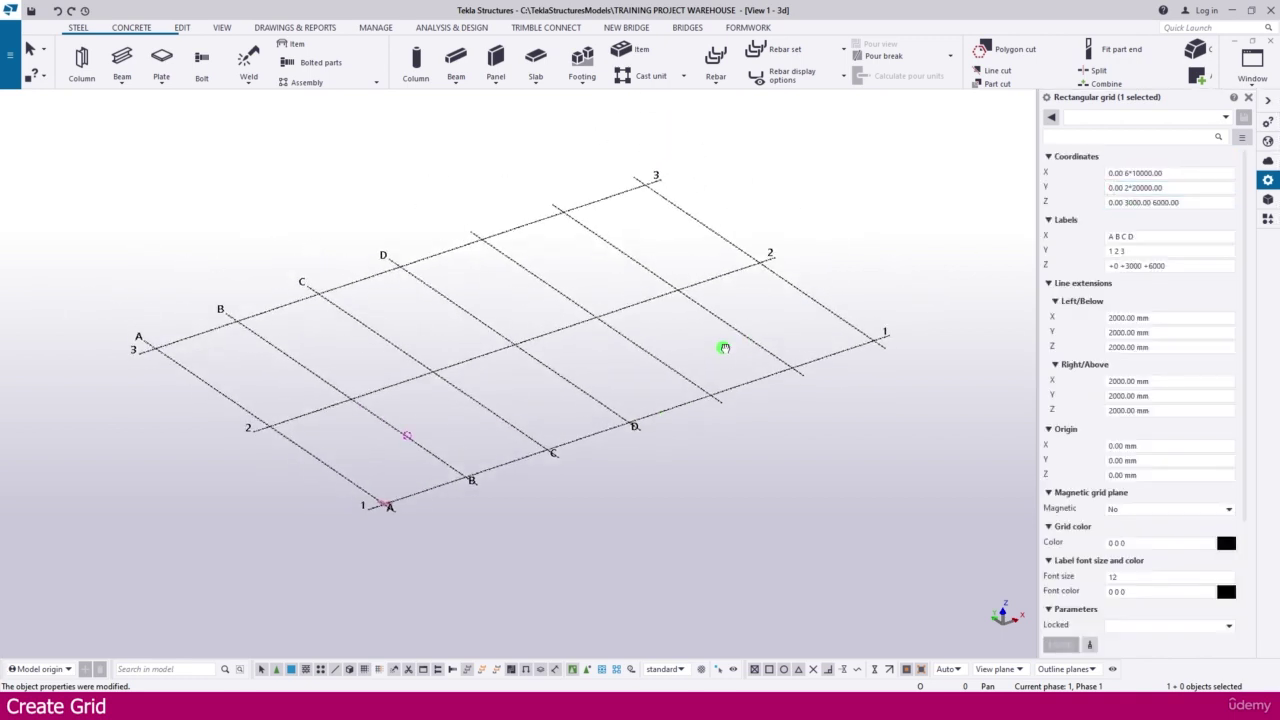
click(1140, 203)
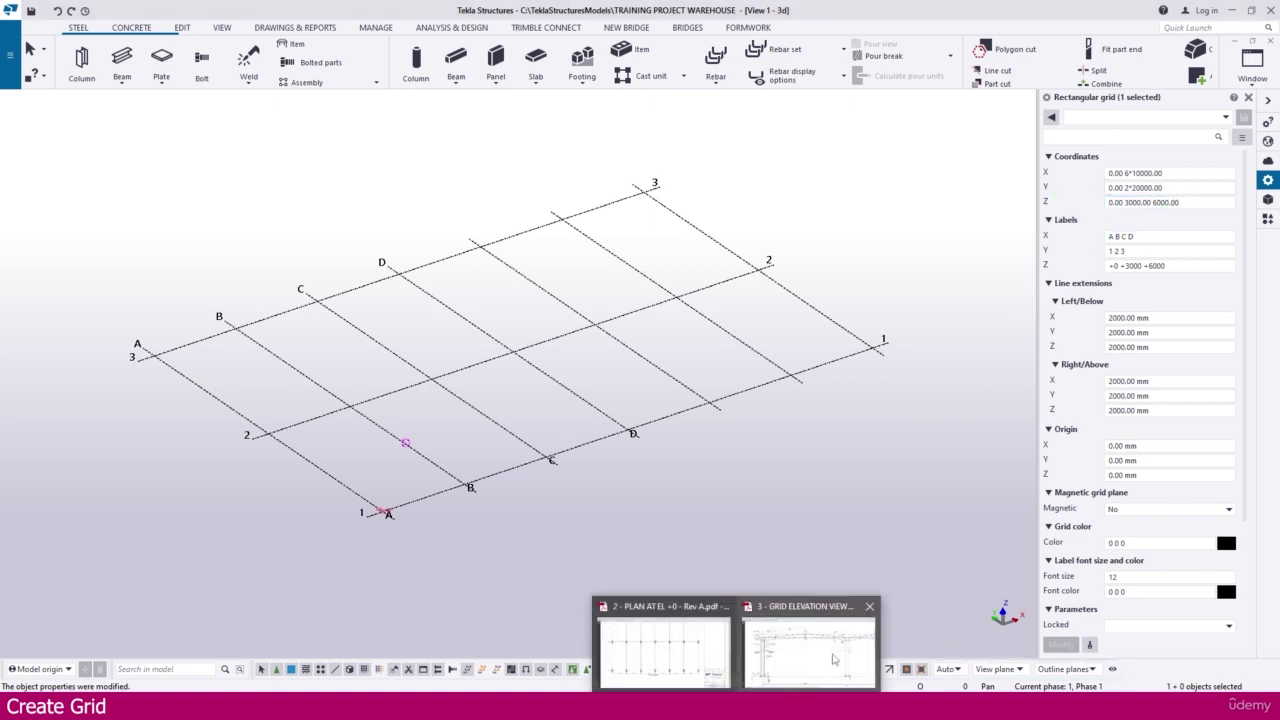
Show the grid elevation drawing and zoom to read levels EL 0, +7000, +9165, +10000
click(830, 645)
ctrl+scroll(530, 440, down, 1)
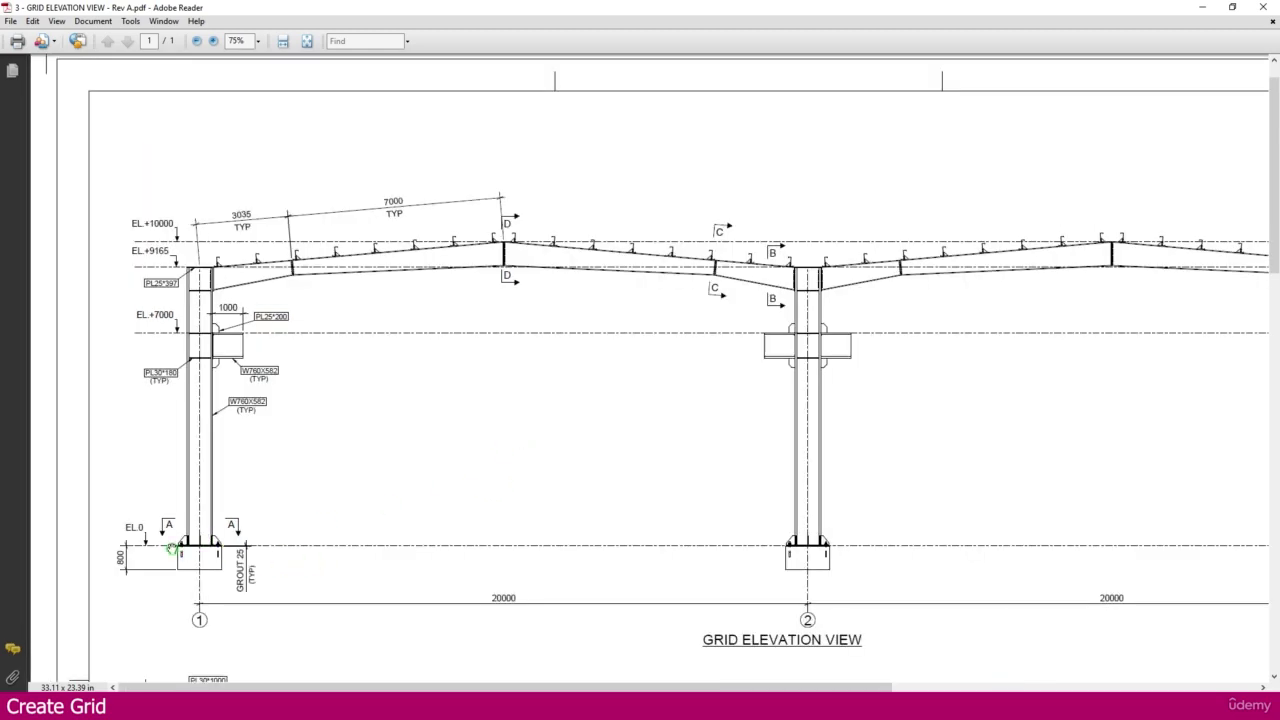
ctrl+scroll(139, 532, up, 1)
ctrl+scroll(140, 534, up, 1)
ctrl+scroll(161, 537, down, 1)
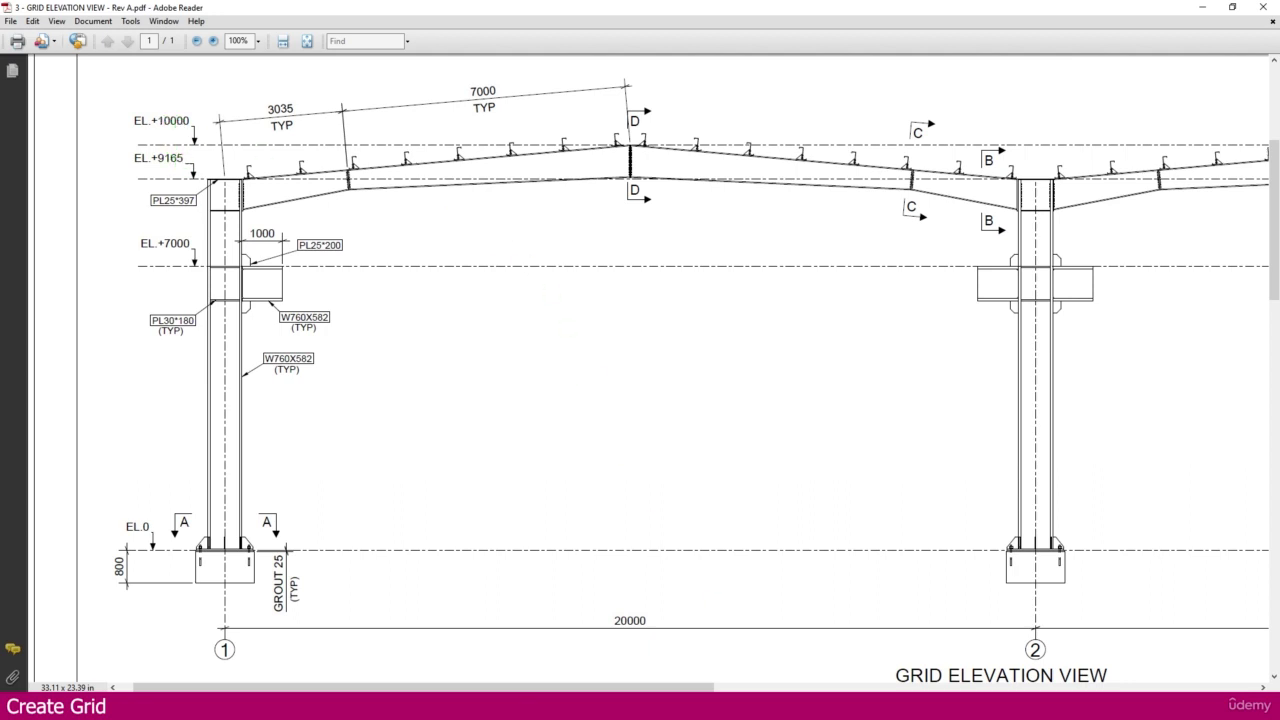
Clear the old 3000 and 6000 Z levels, checking the elevation drawing before returning to Tekla
click(630, 650)
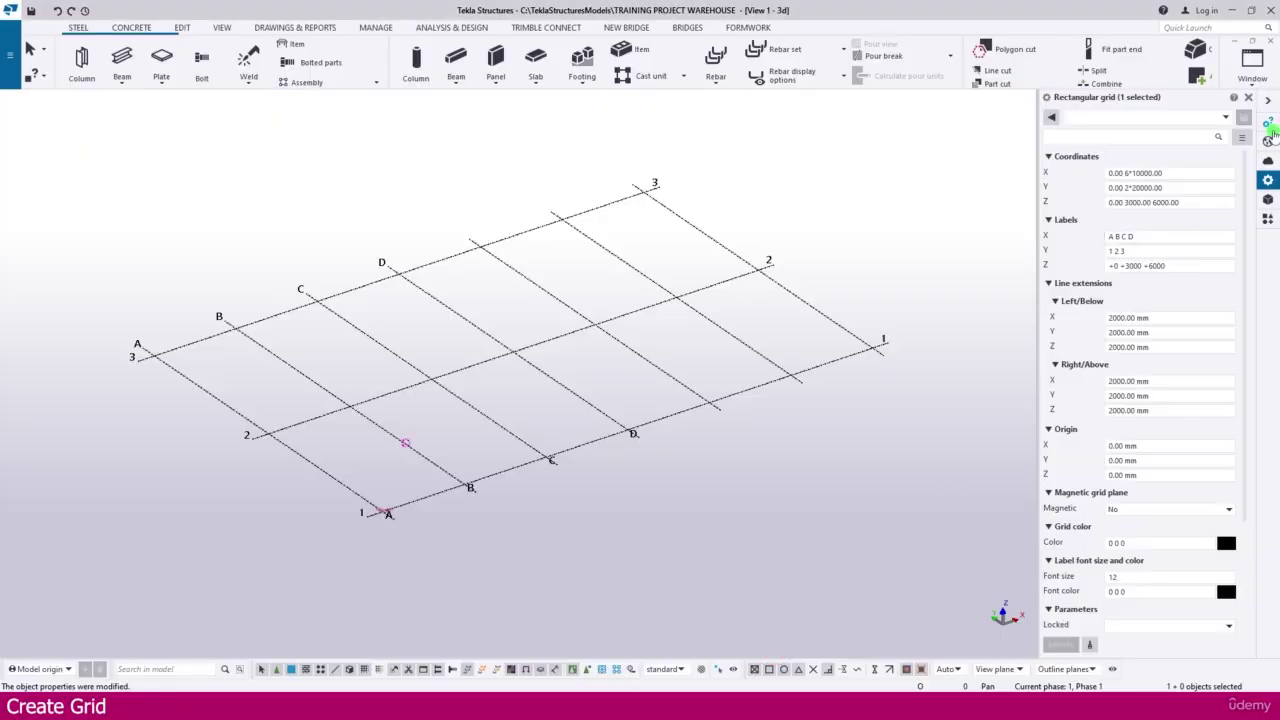
click(1138, 202)
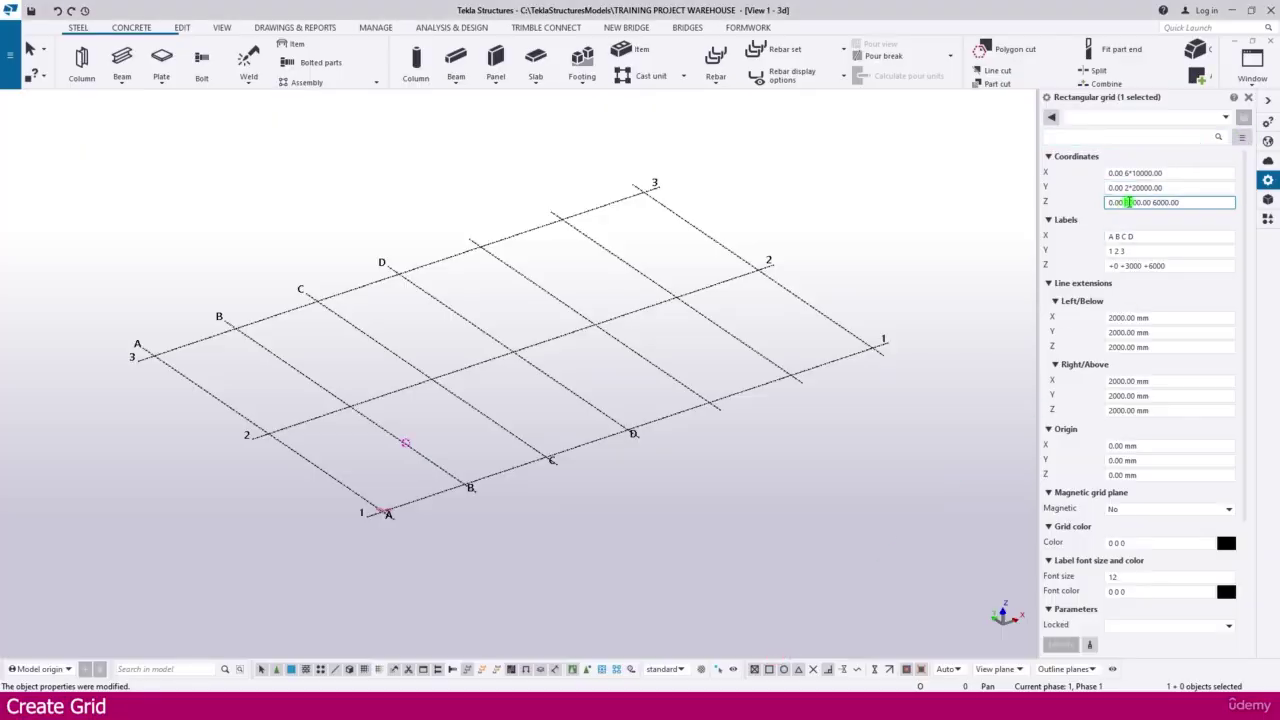
drag(1127, 203, 1213, 204)
key(BackSpace)
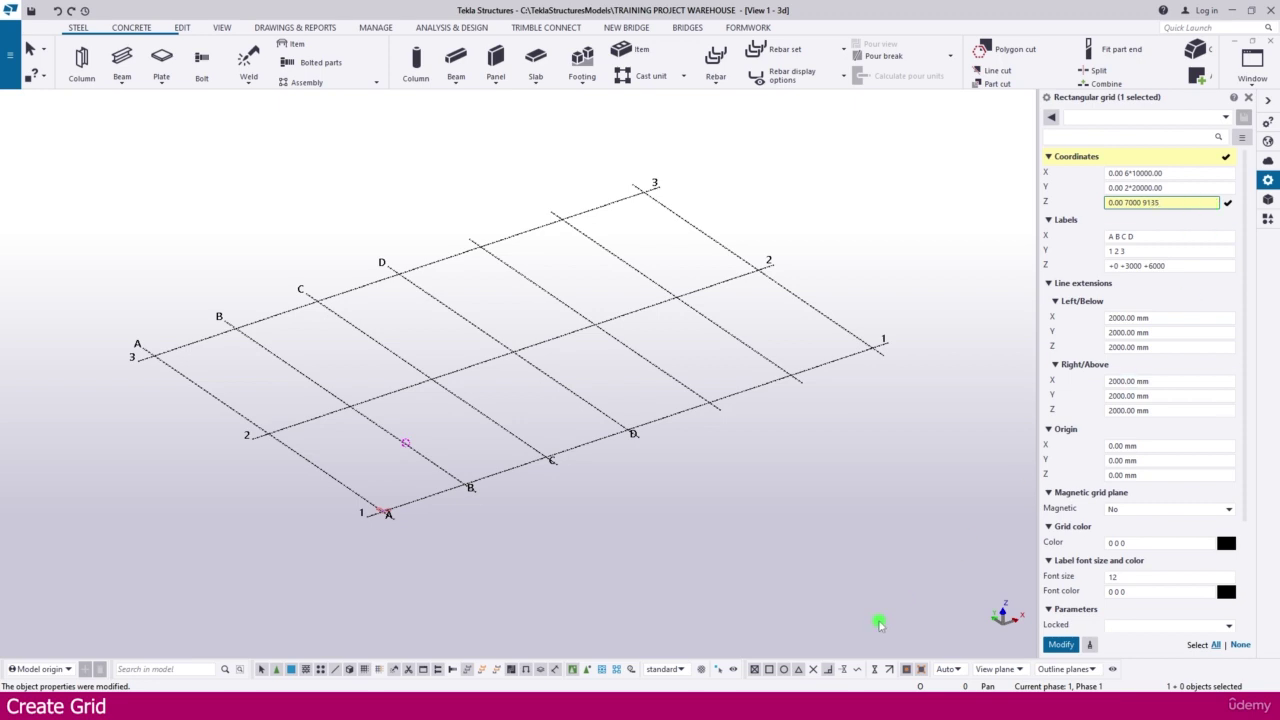
click(780, 650)
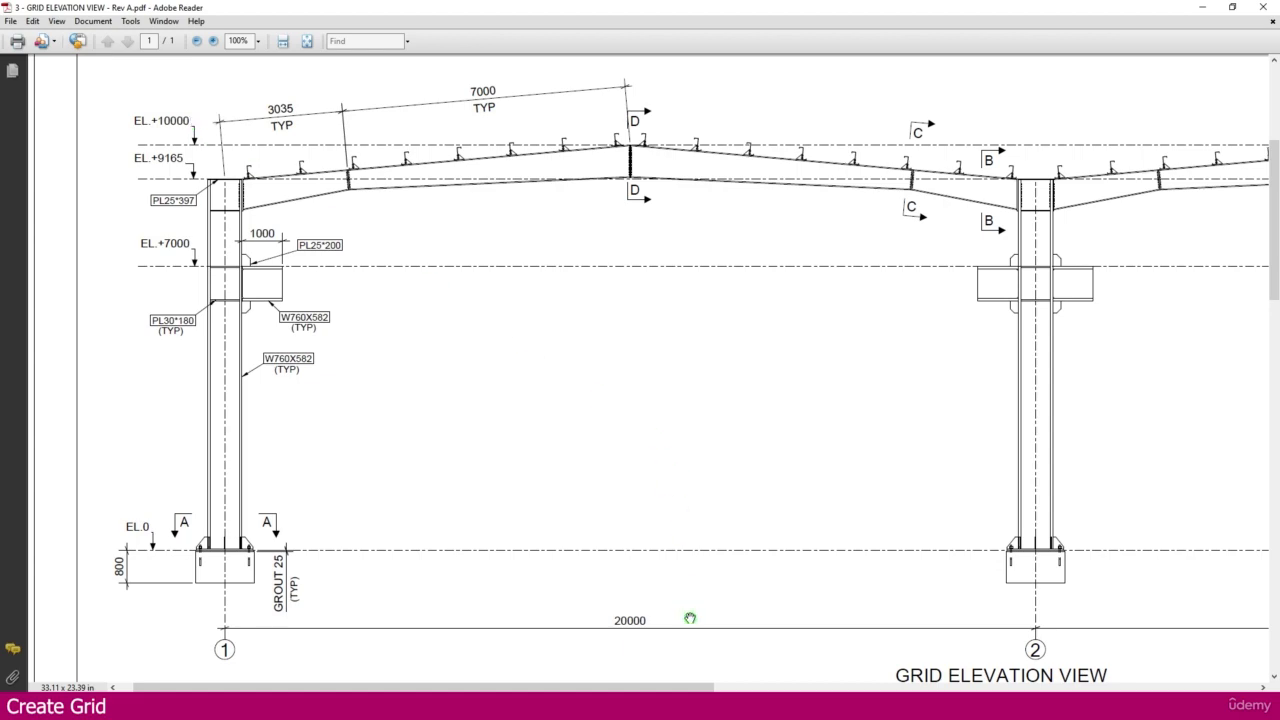
click(690, 705)
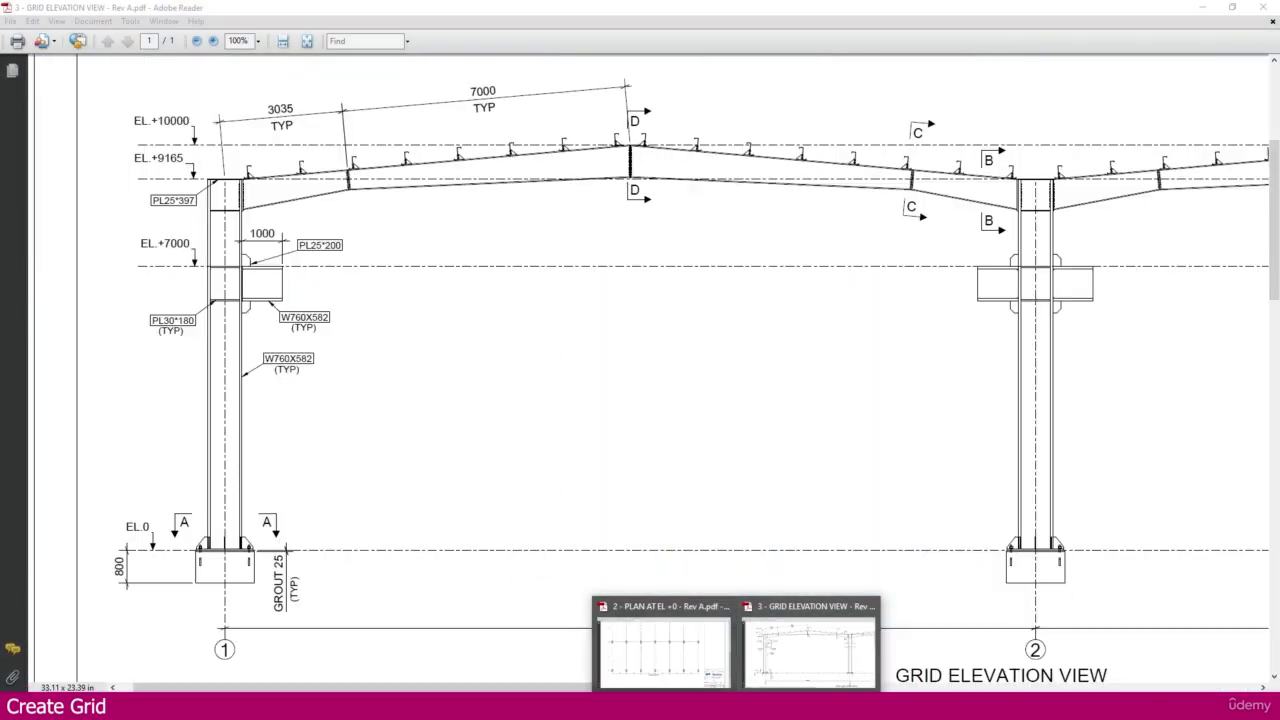
click(653, 650)
click(1153, 203)
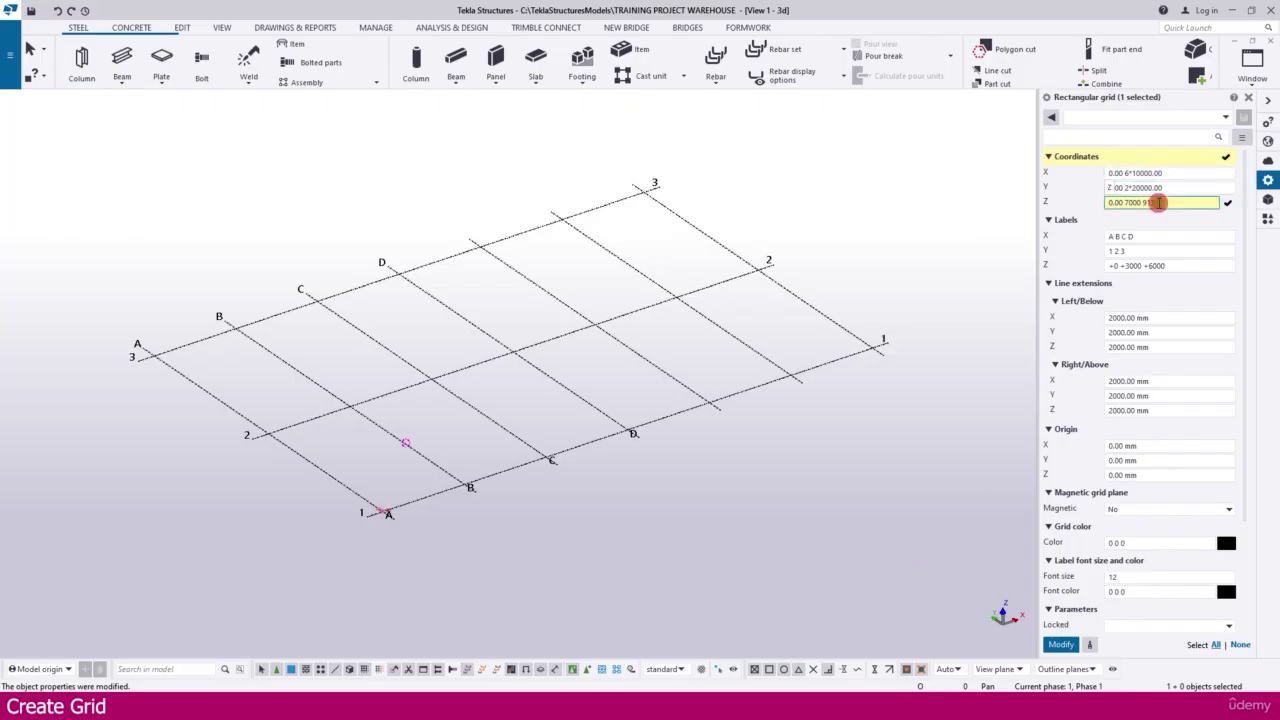
text(35)
key(Return)
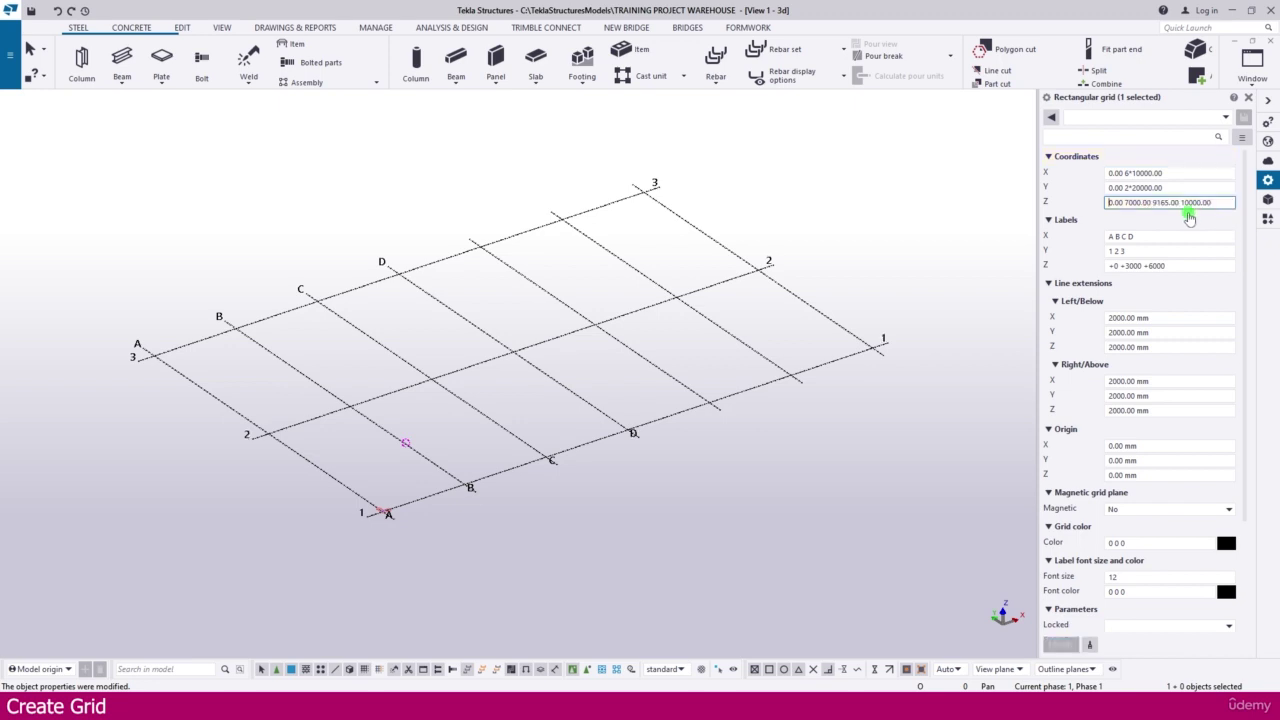
click(1138, 265)
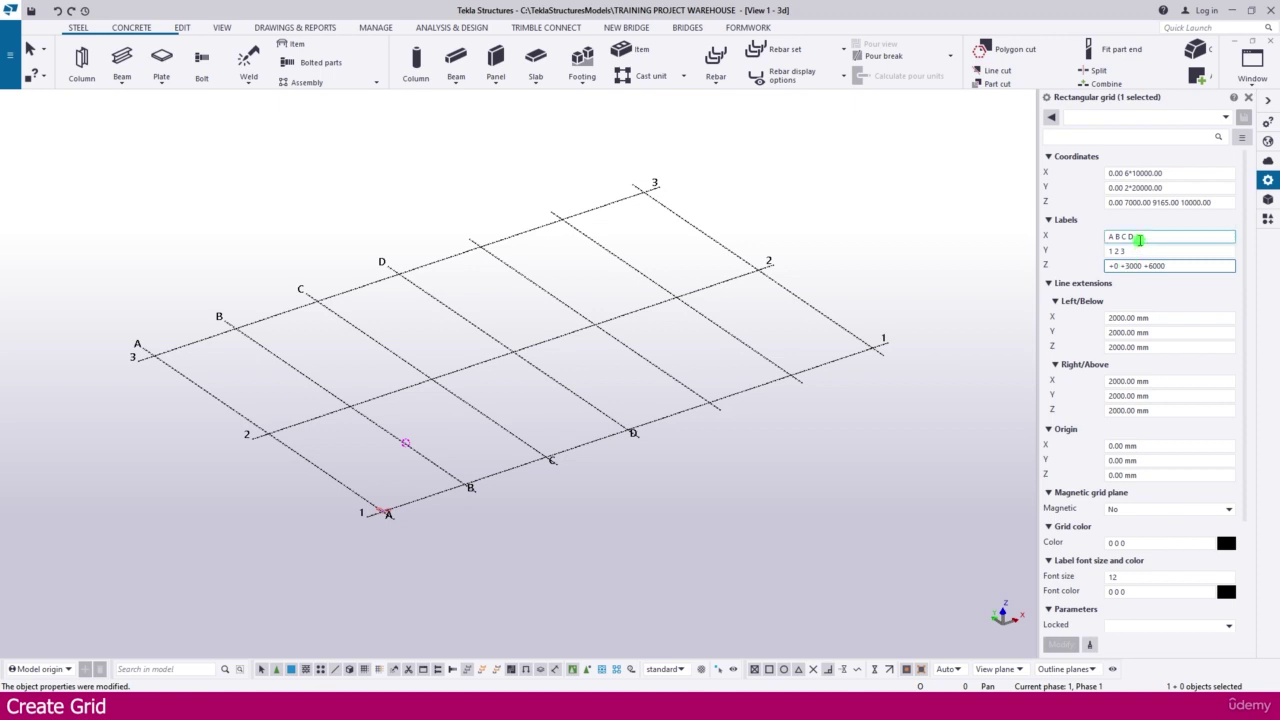
click(1140, 237)
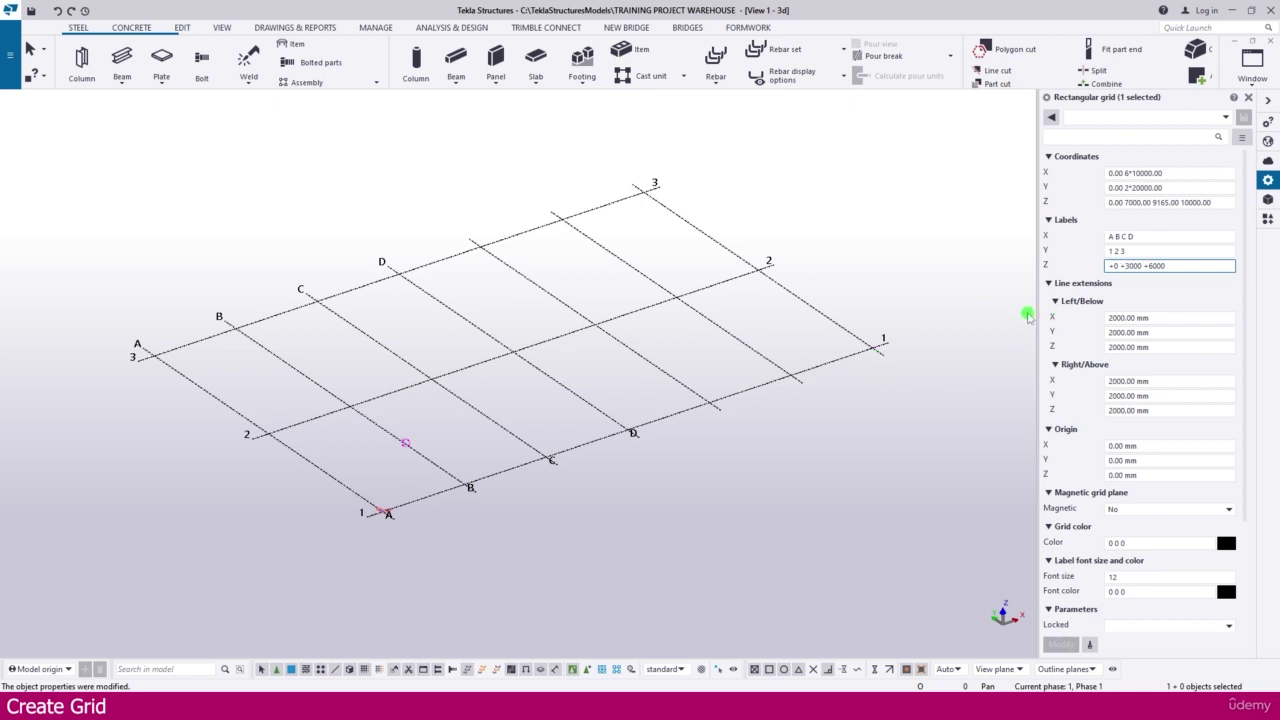
Extend the X labels to A B C D E F G and apply them with Modify
click(1161, 236)
text(E F G)
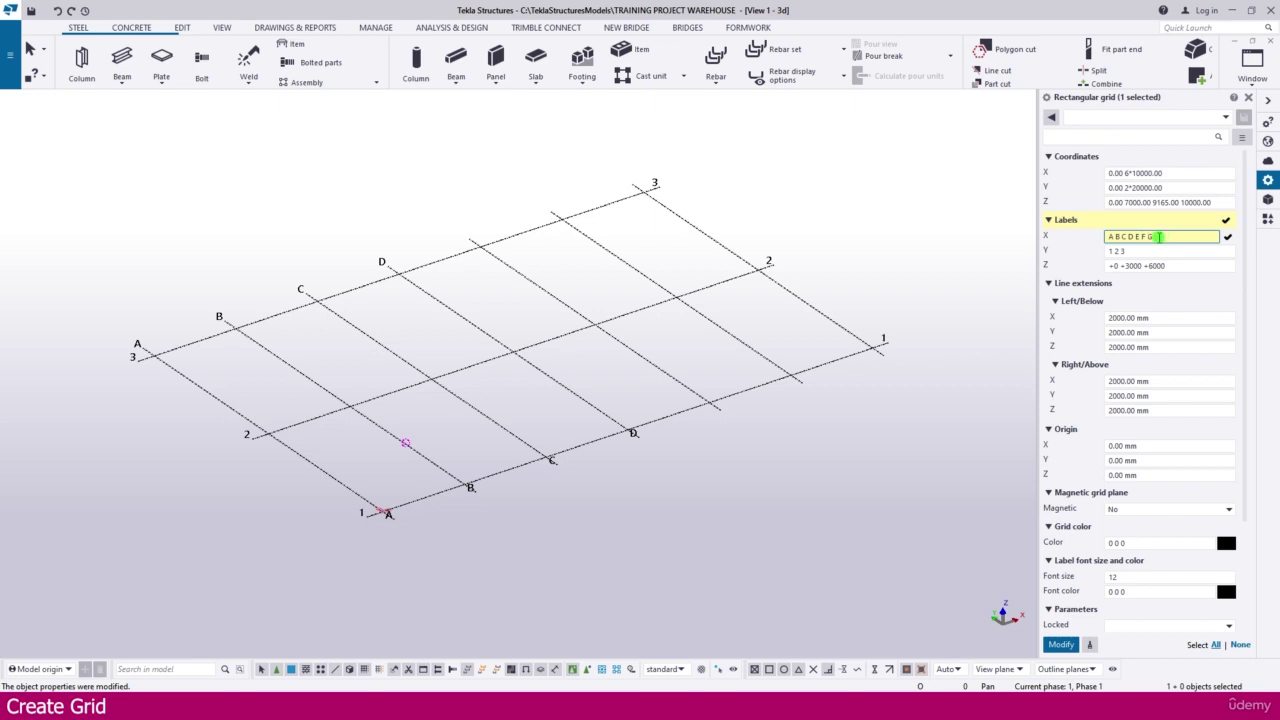
double_click(1159, 236)
click(1165, 237)
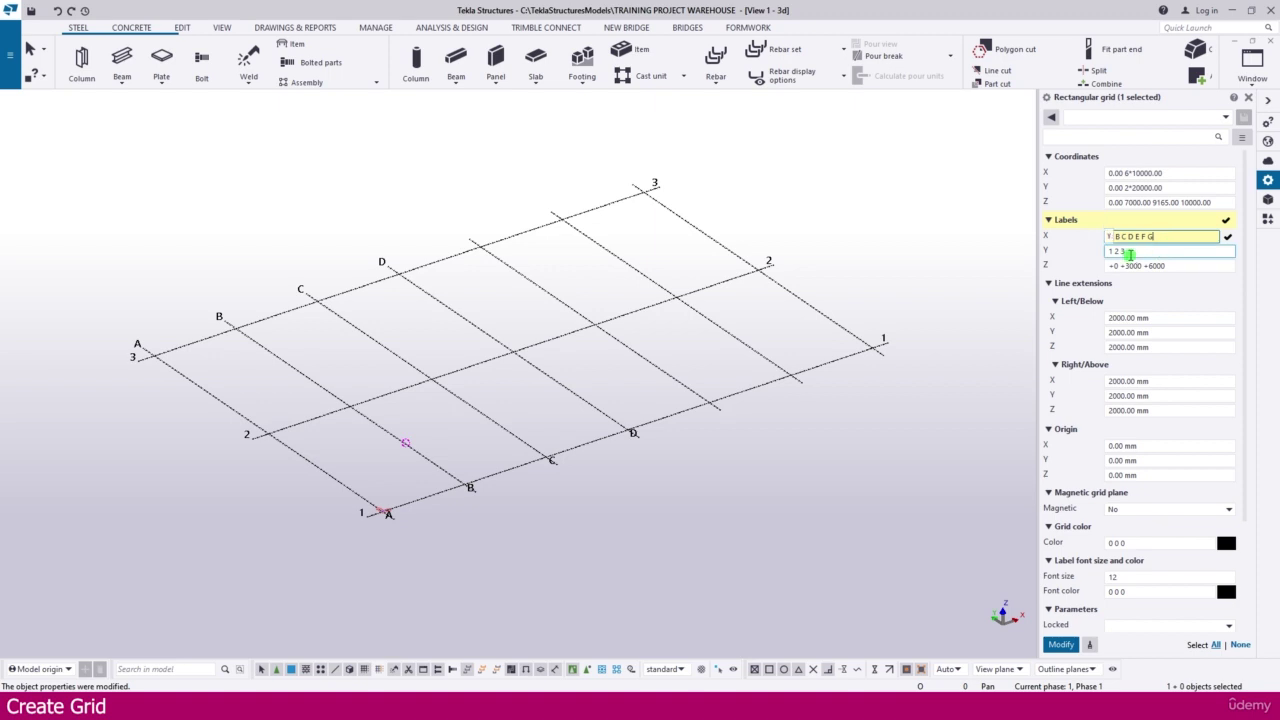
click(1061, 644)
click(1061, 644)
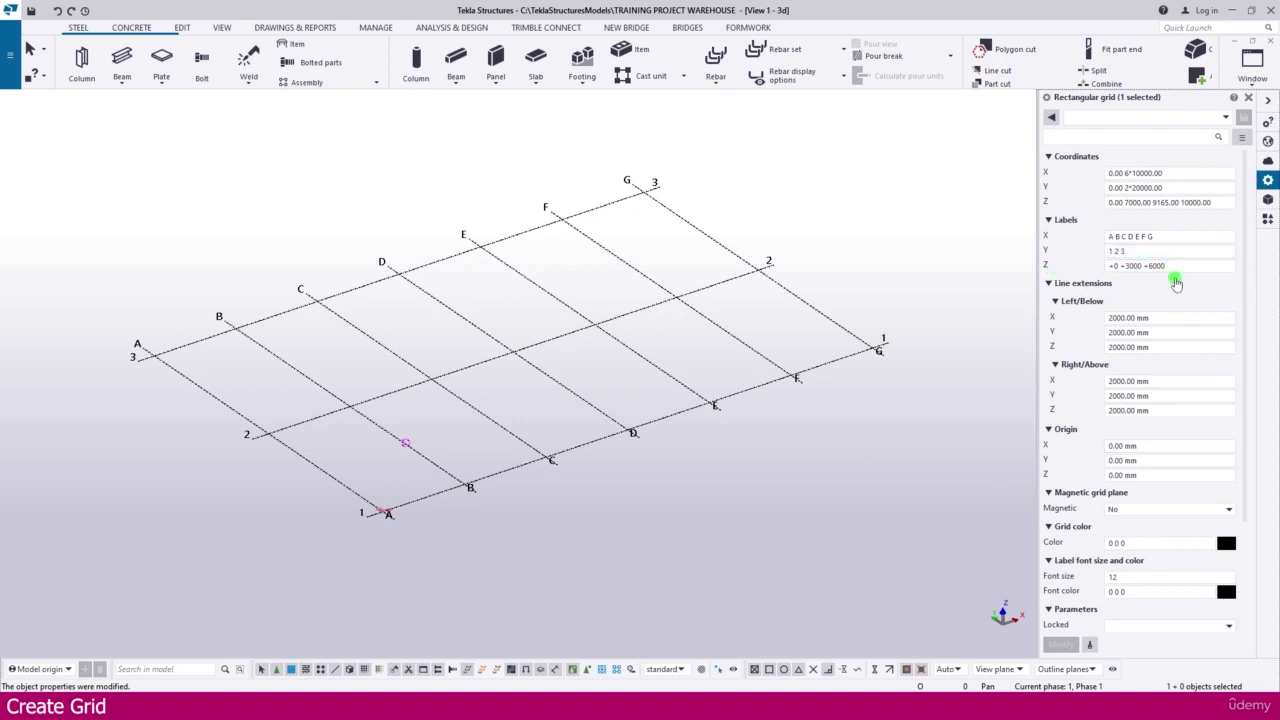
Change the Z labels from +3000 +6000 to +0 +7000 +9165 +10000 and apply them
click(1176, 268)
click(1127, 265)
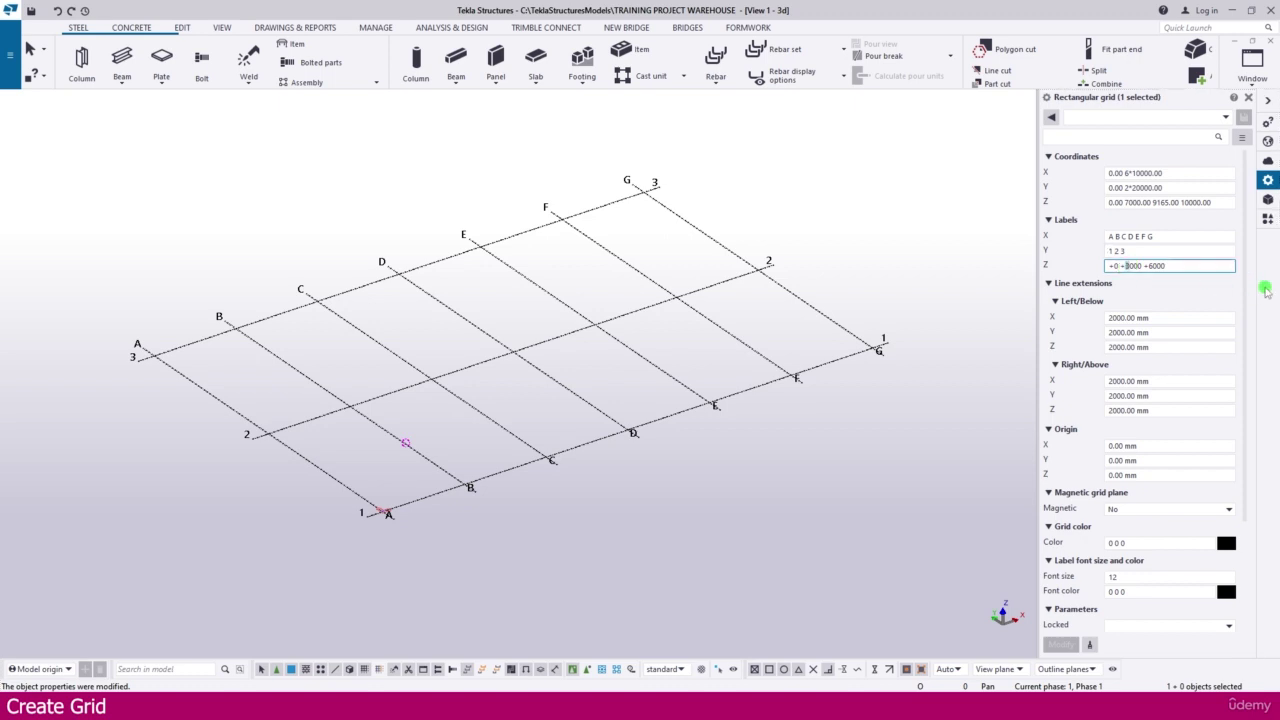
key(Delete)
text(7)
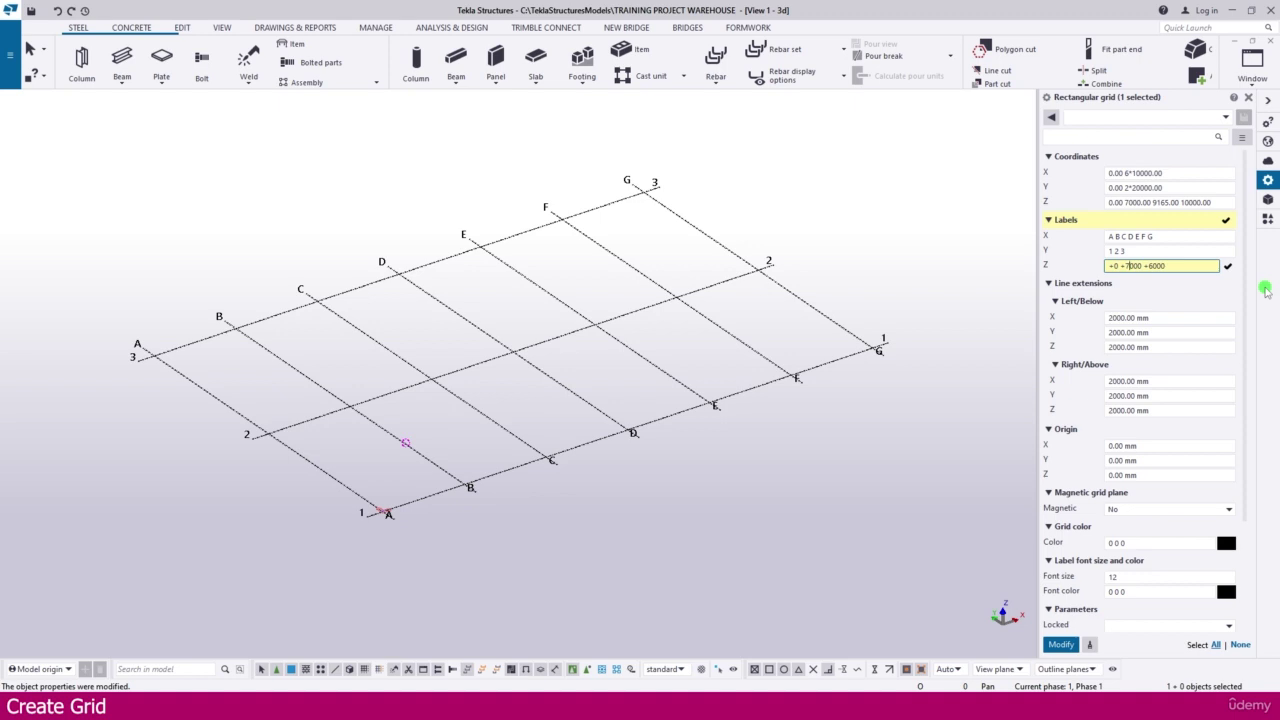
click(1151, 265)
text(8)
click(1157, 265)
click(1223, 289)
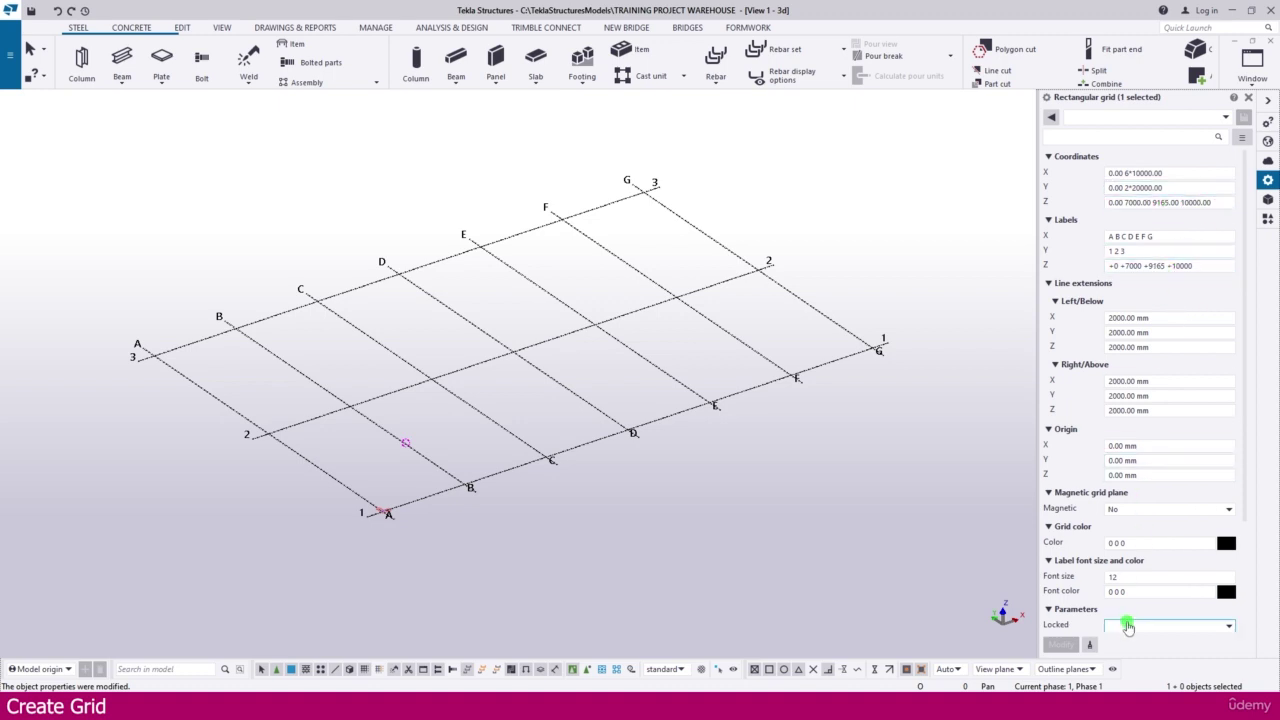
Deselect the grid and open the 3d view's properties with its name selected for retyping
click(909, 487)
middle_drag(864, 386, 808, 436)
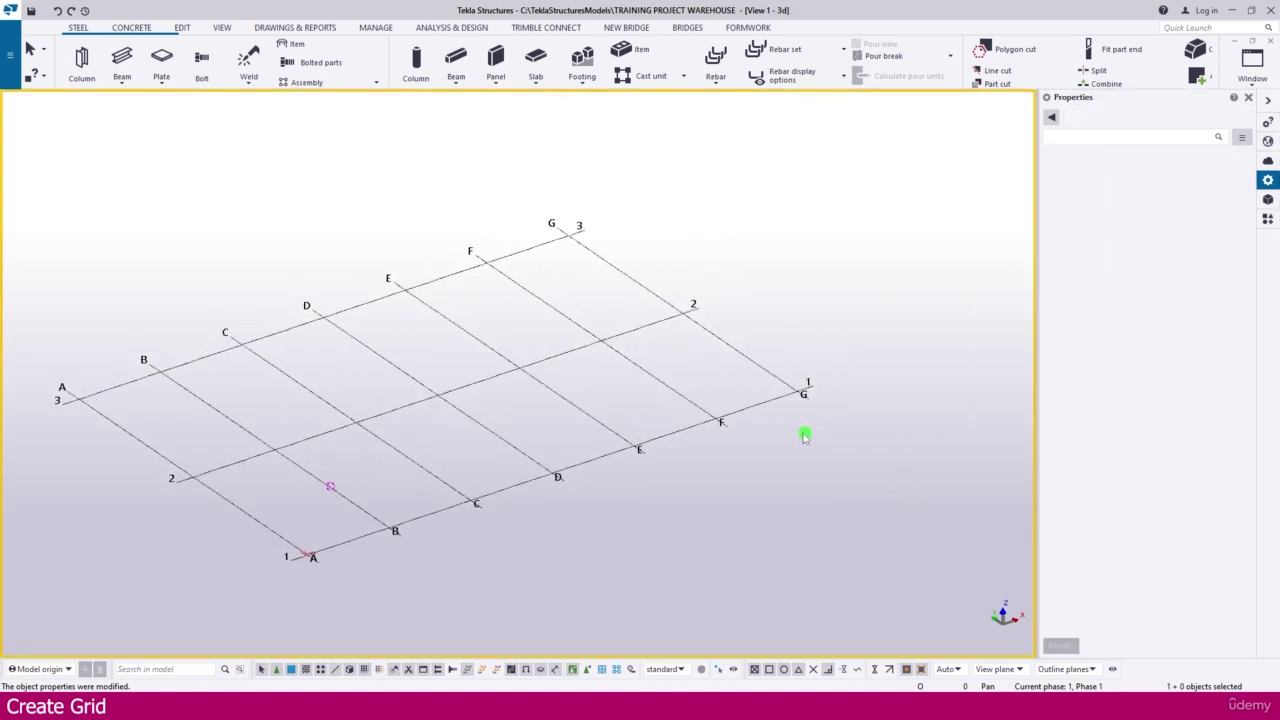
click(225, 29)
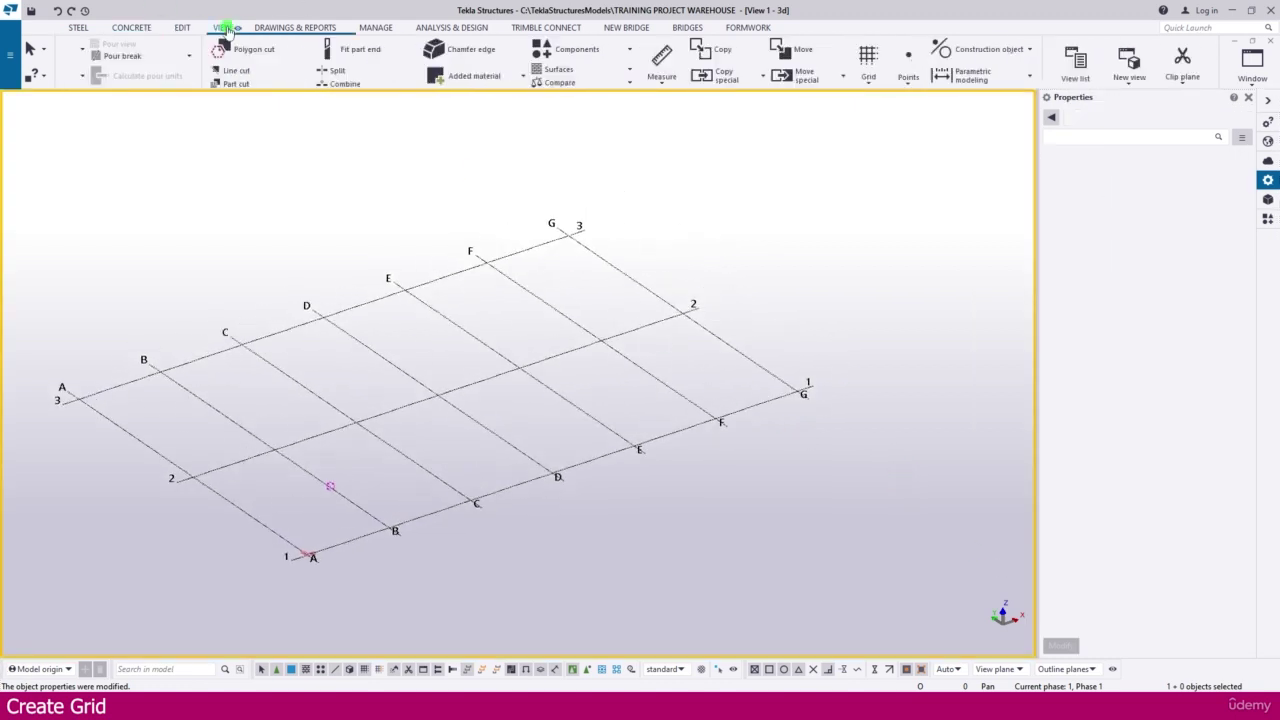
click(88, 62)
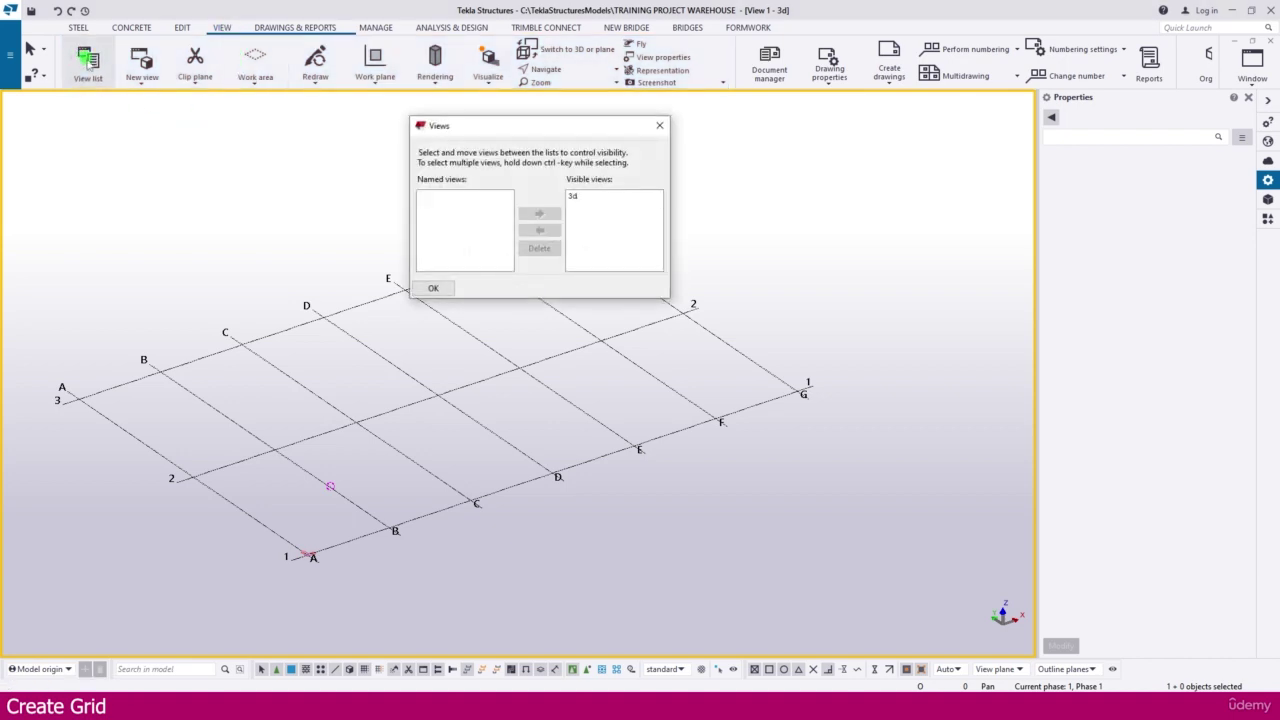
click(660, 128)
double_click(744, 243)
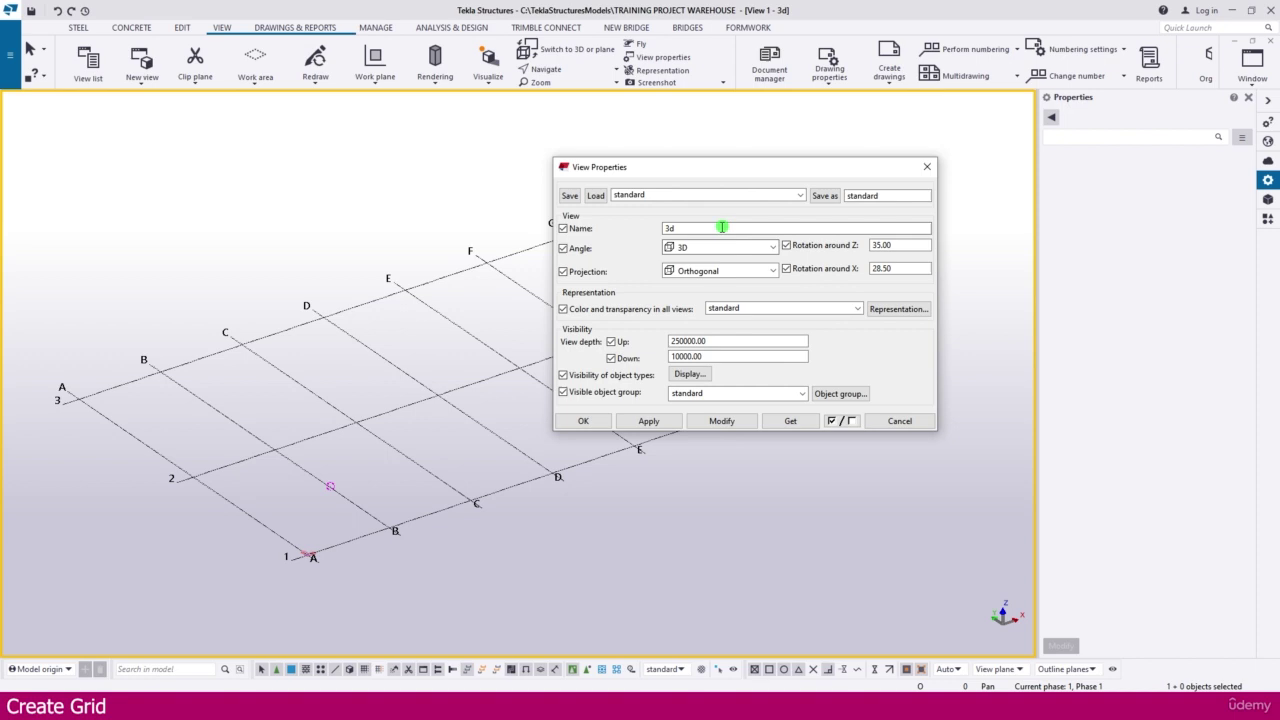
drag(722, 227, 634, 229)
text(ISOMETRIC VIEW)
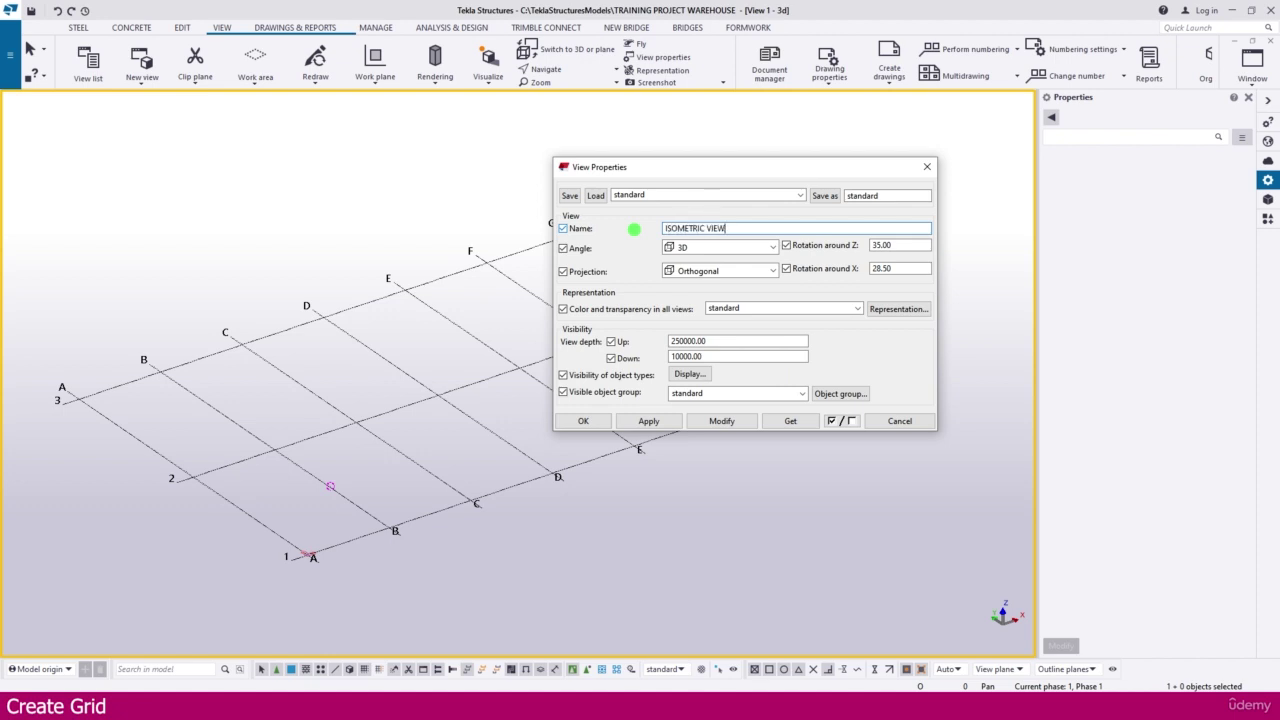
Confirm the ISOMETRIC VIEW name and reselect the grid
click(722, 421)
click(600, 421)
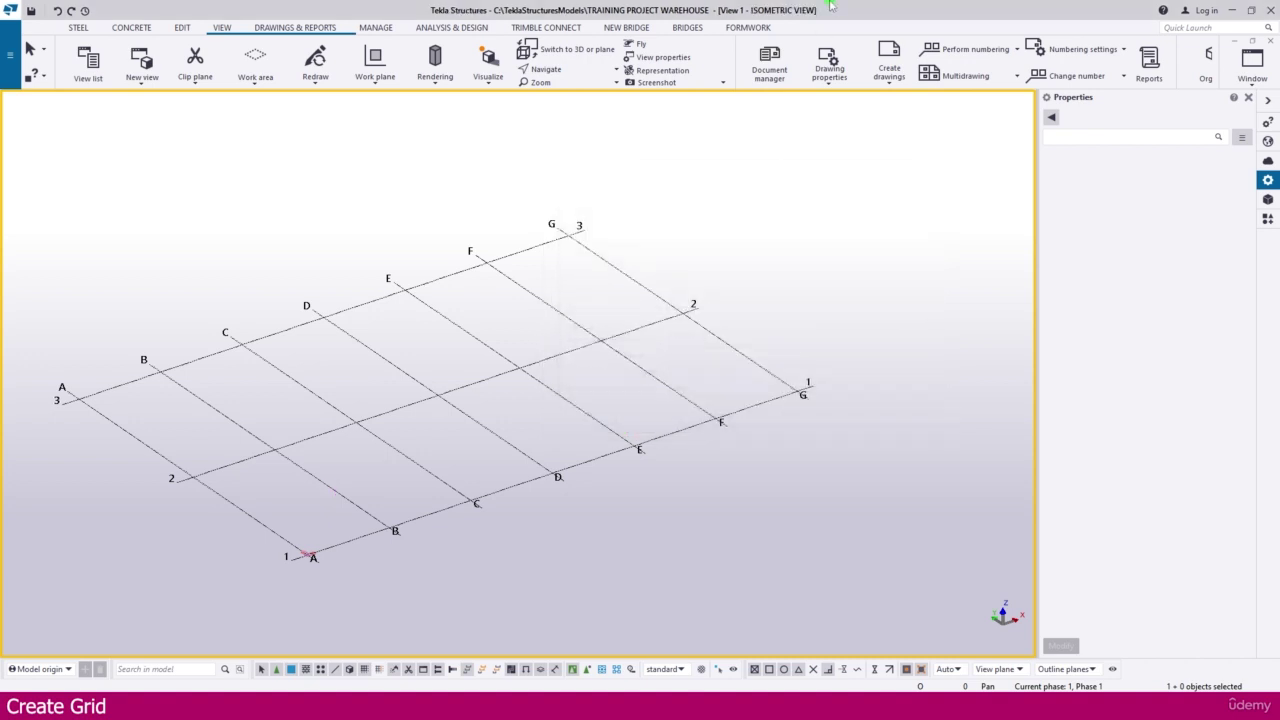
click(572, 229)
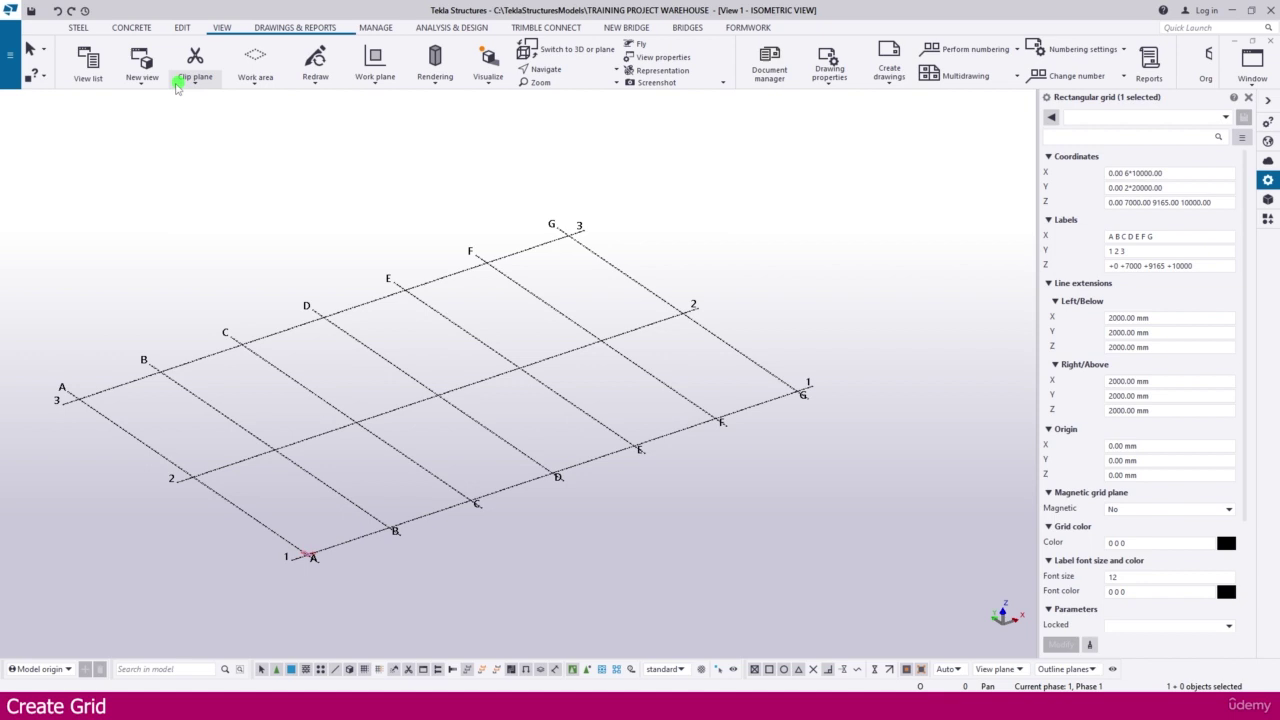
Create views along all grid lines: Grid 1–3, Grid A–G and four level plans
click(141, 78)
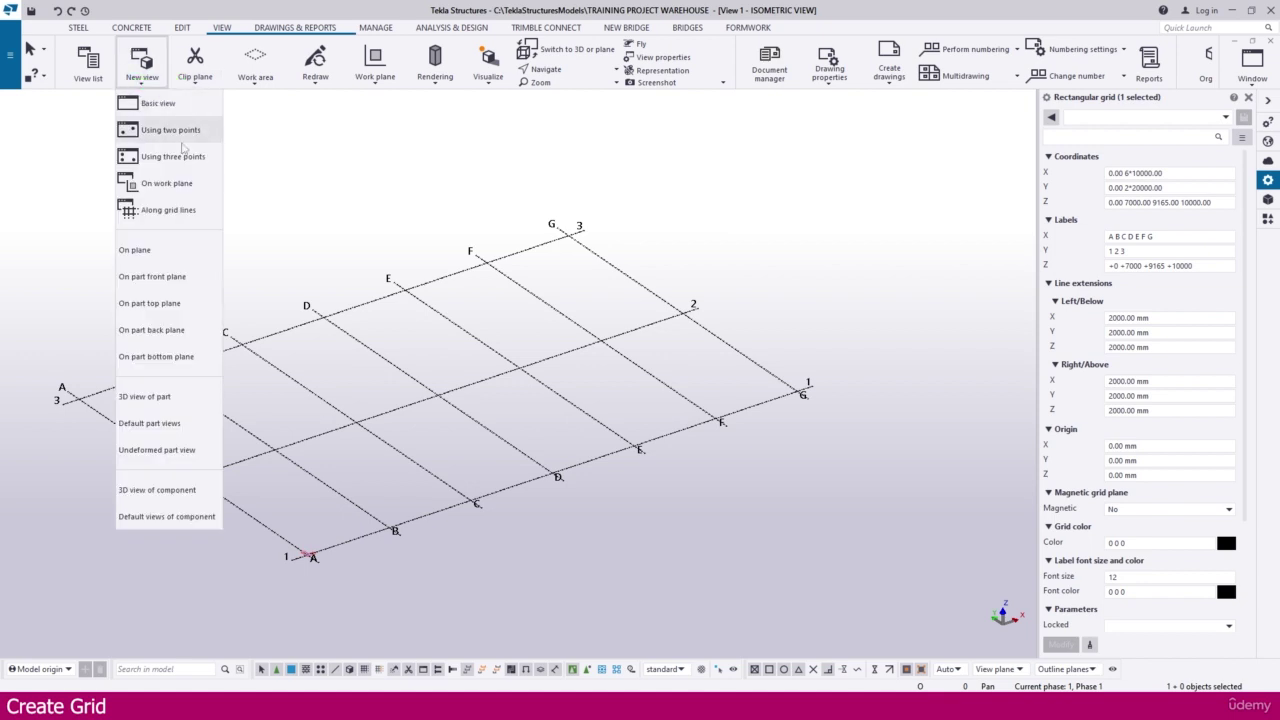
click(168, 211)
click(150, 380)
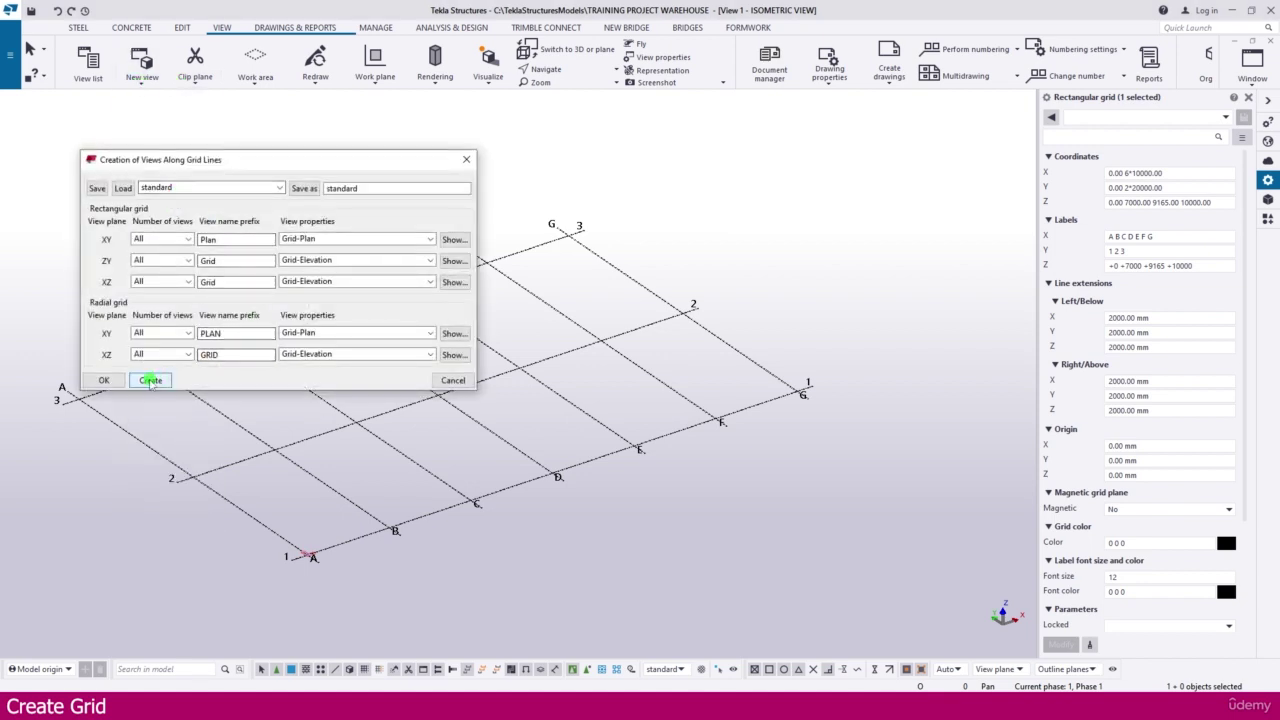
click(103, 380)
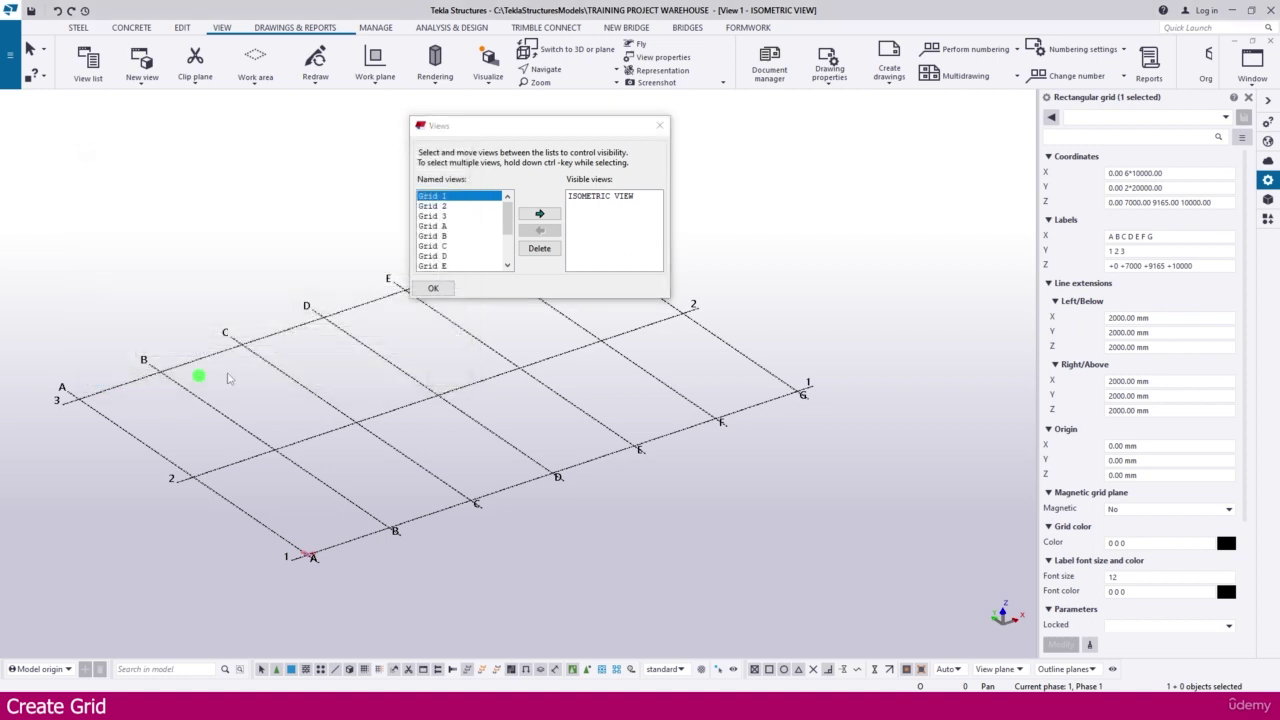
drag(507, 205, 507, 238)
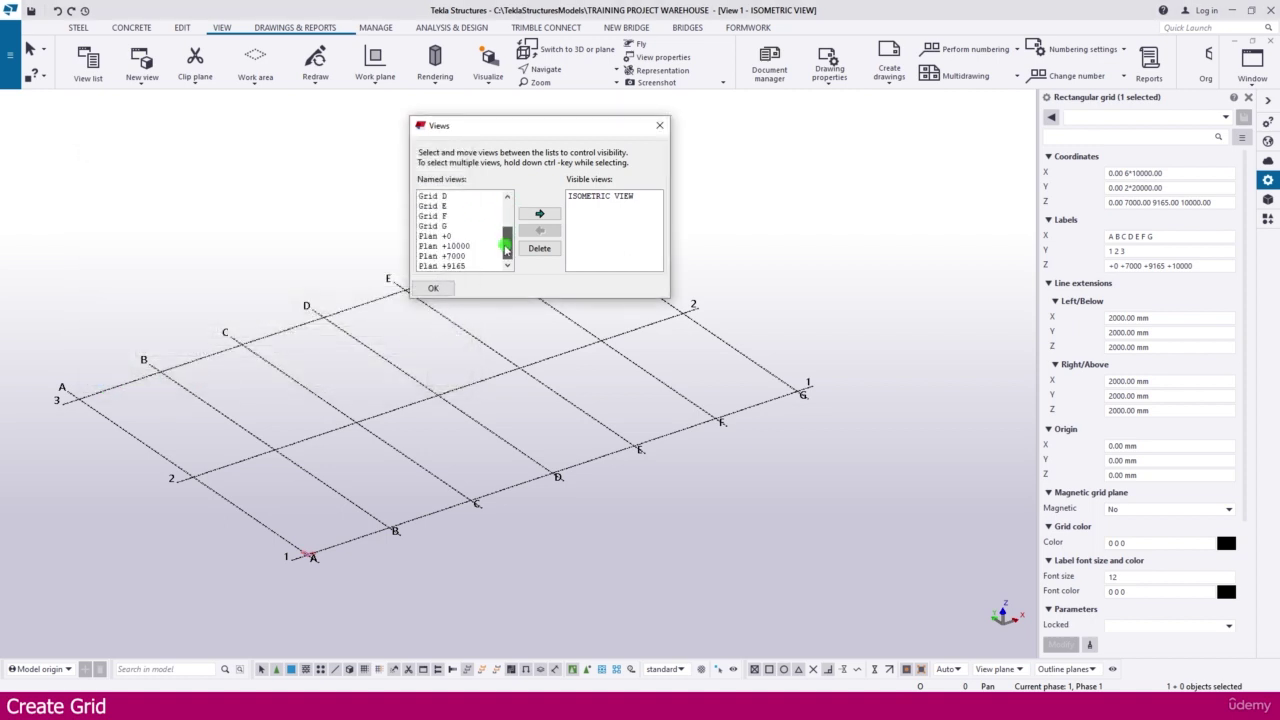
click(660, 128)
click(557, 280)
middle_drag(557, 280, 614, 280)
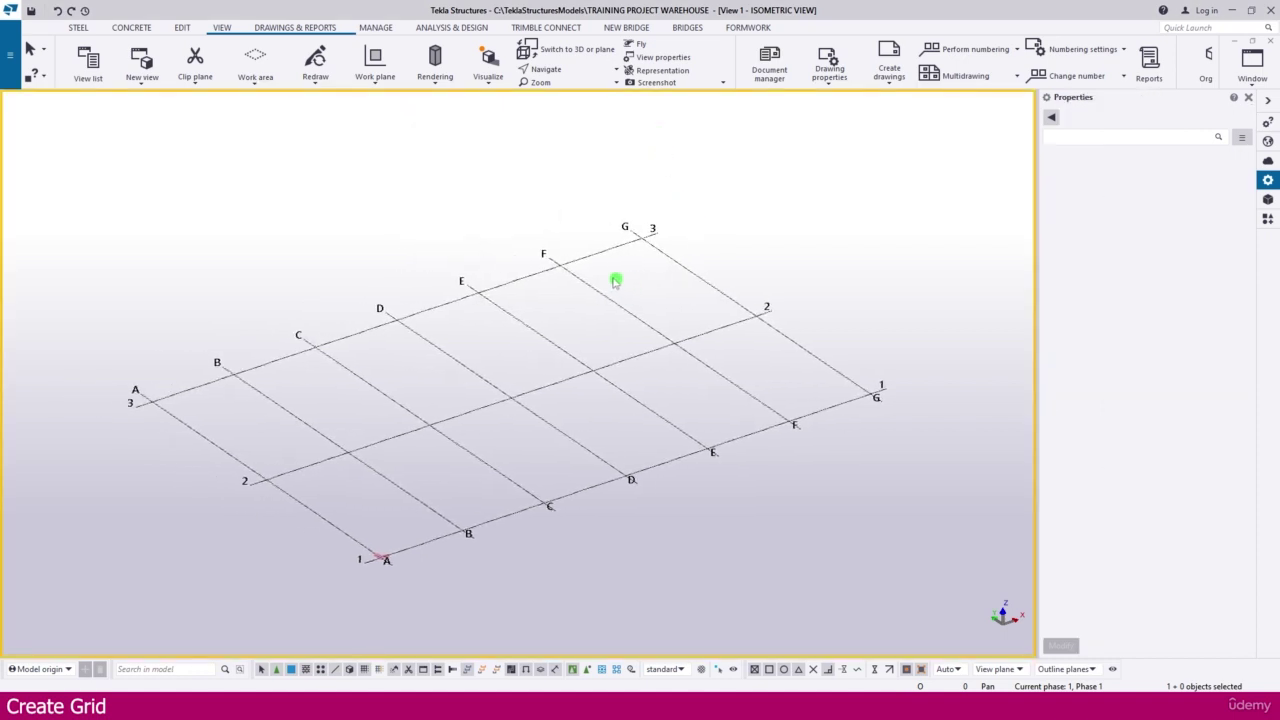
scroll(603, 273, up, 1)
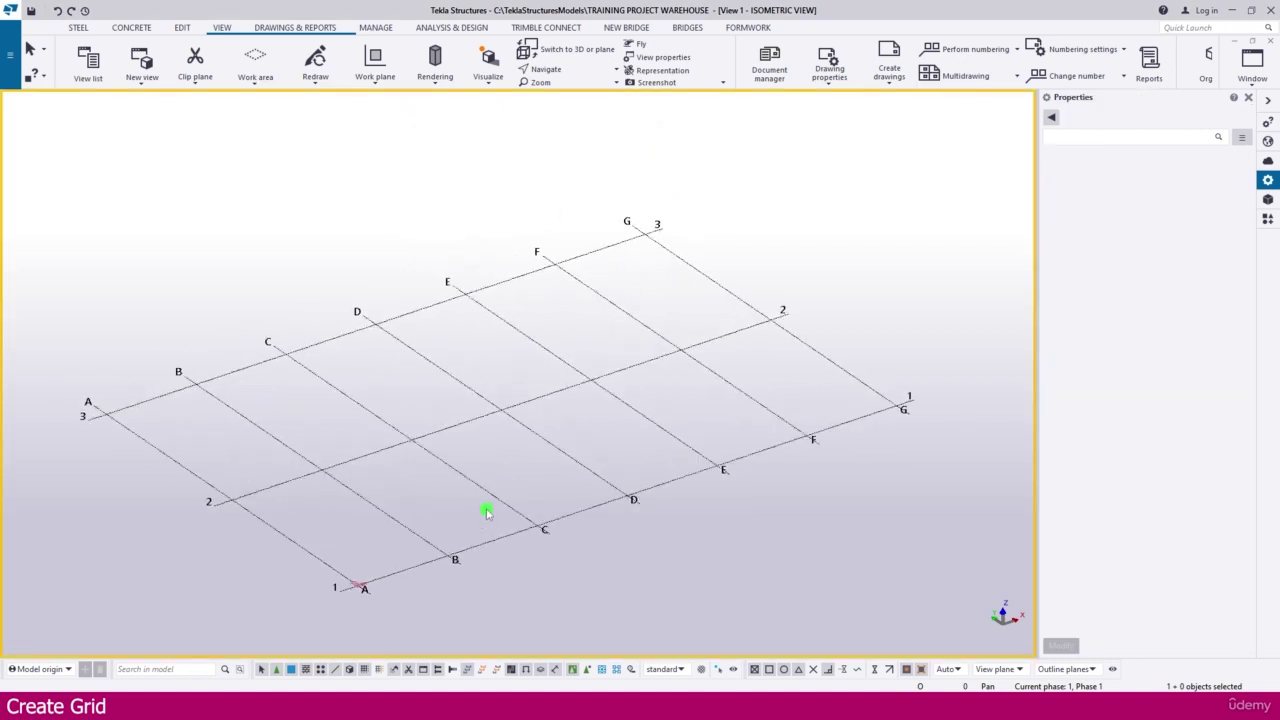